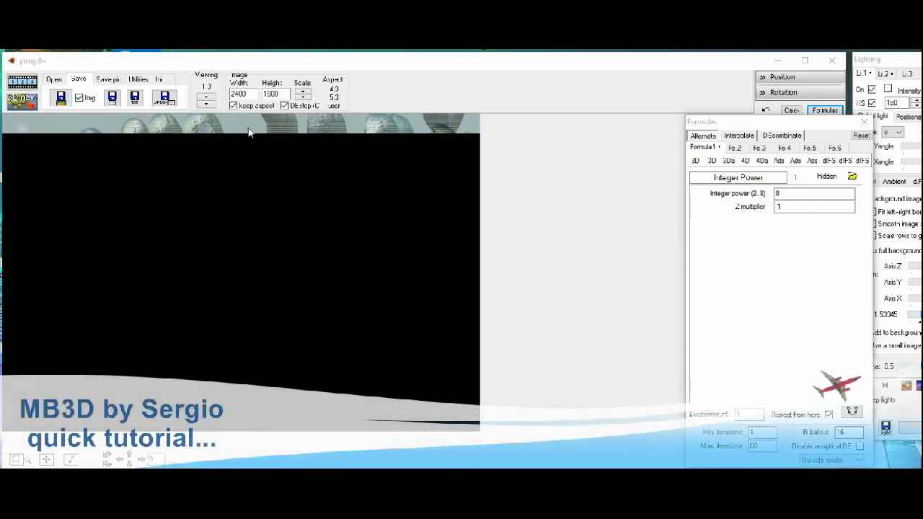
Set Formula 1 to the _AmazingBox fractal formula in place of Integer Power
left_click_drag(771, 128, 659, 126)
left_click(626, 174)
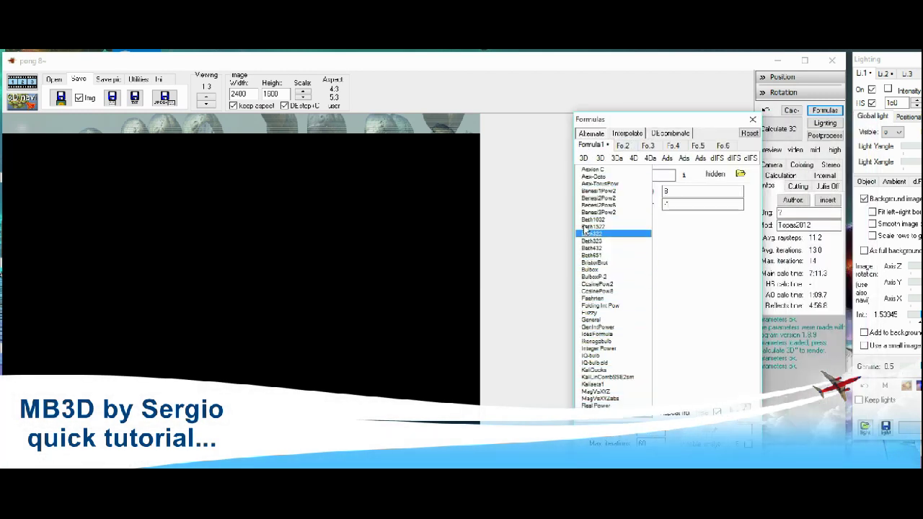
mouse_move(603, 158)
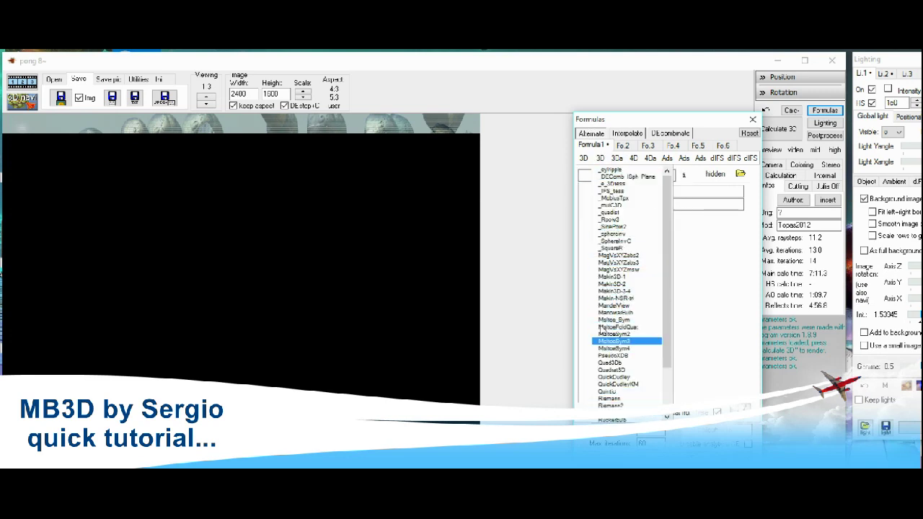
left_click(617, 159)
left_click(632, 169)
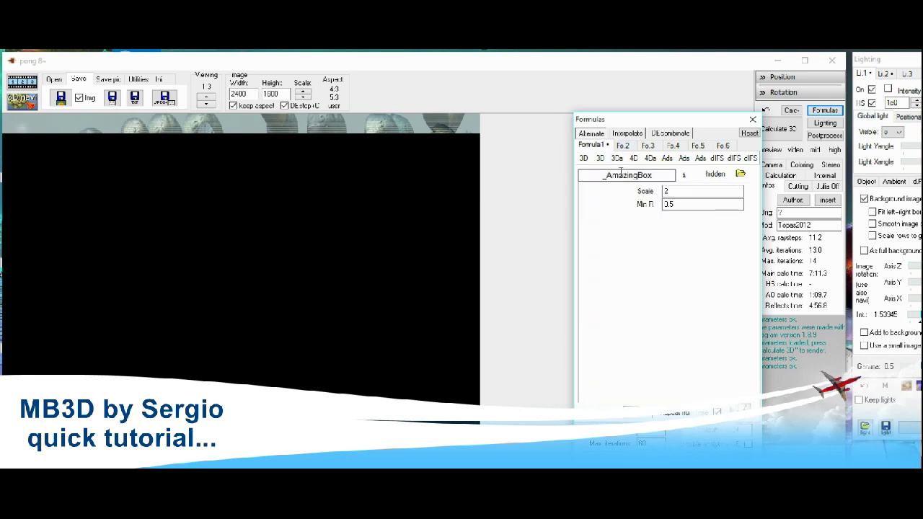
Assign Amazing Surf to the second formula slot and _AbsY to the third
left_click(622, 145)
left_click(617, 158)
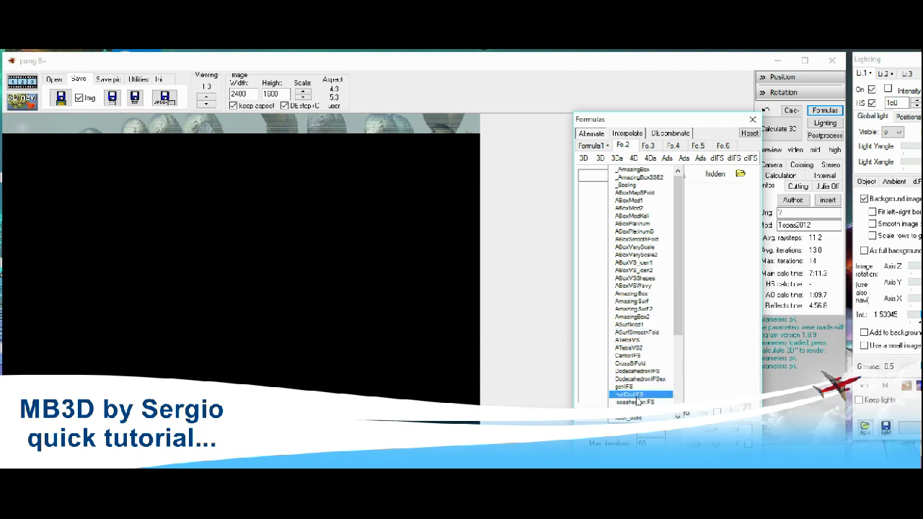
left_click(631, 306)
left_click(647, 145)
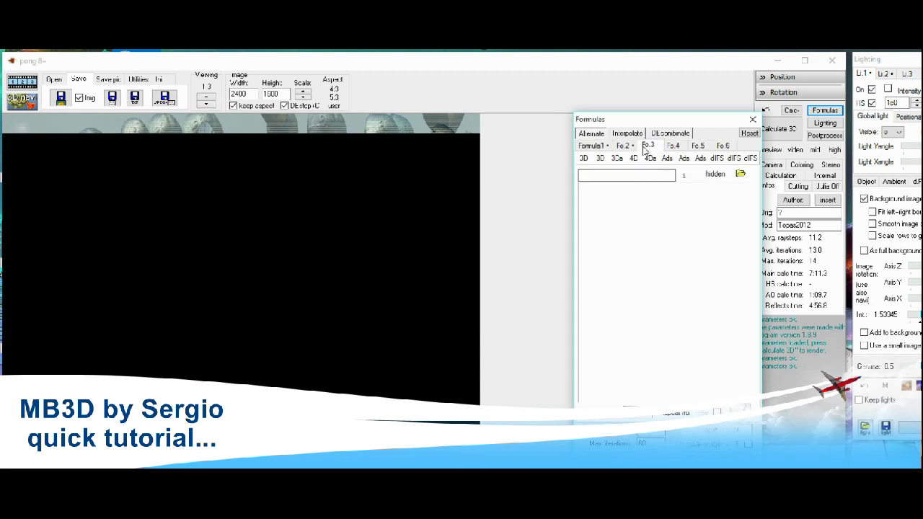
left_click(634, 159)
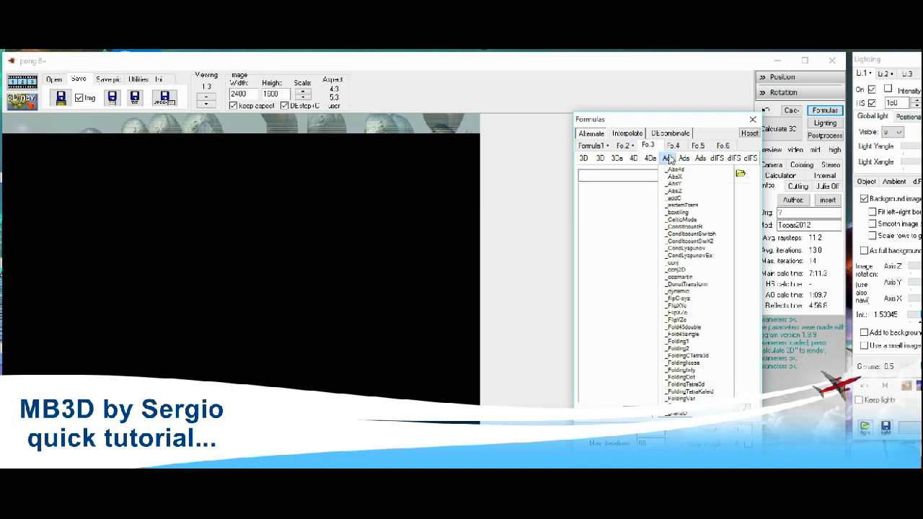
left_click(667, 176)
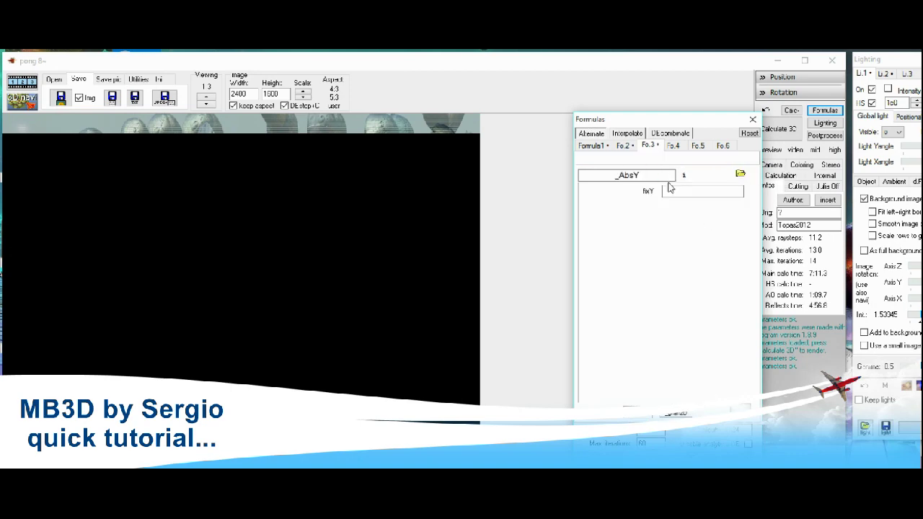
Open the 3D navigator and fly the camera in toward the fractal terrain
left_click(20, 100)
left_click_drag(223, 146, 303, 68)
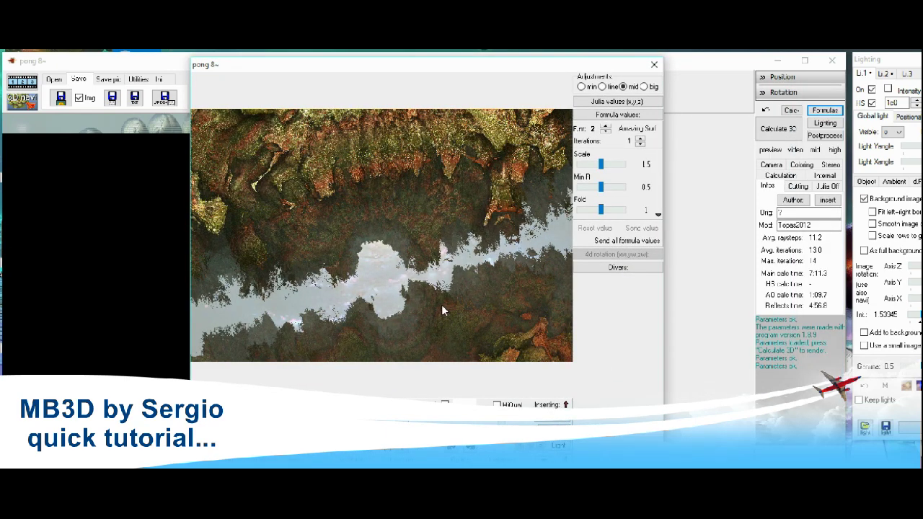
left_click_drag(444, 305, 415, 266)
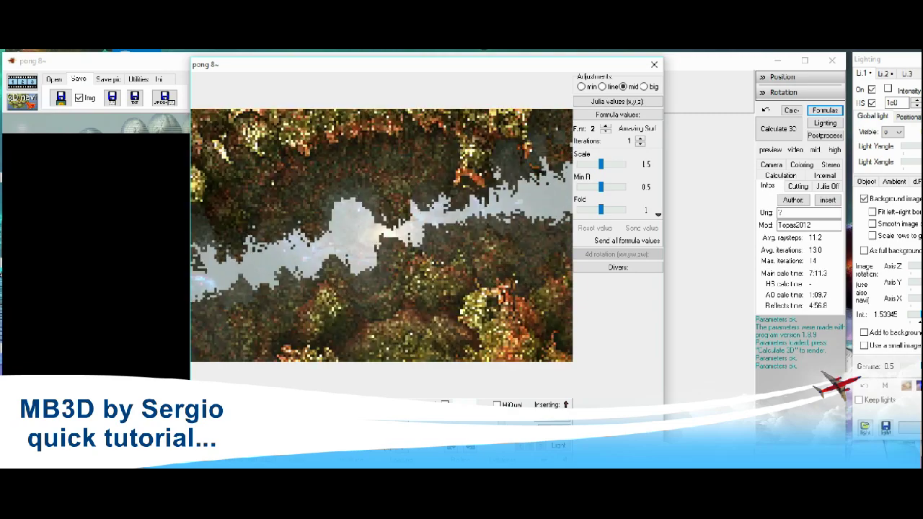
scroll(381, 235, "up", 3)
scroll(381, 235, "up", 4)
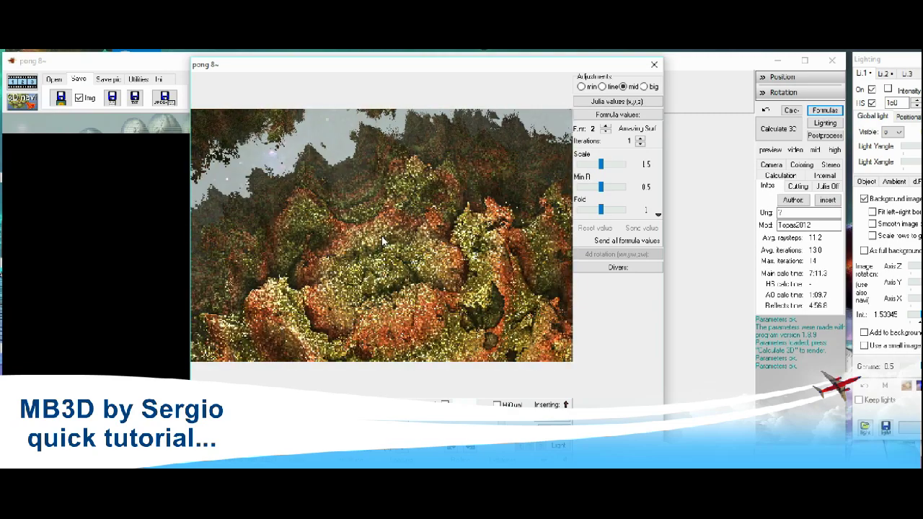
Pull the camera back until the symmetrical fractal formation and the sky gap above it are centred
left_click_drag(403, 346, 404, 368)
key("s")
key("s")
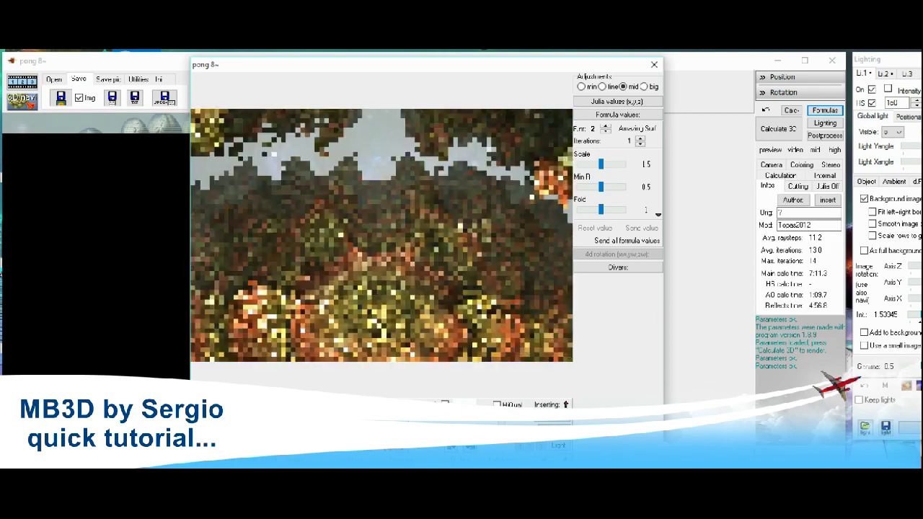
key("s")
key("s")
key("s")
key("s")
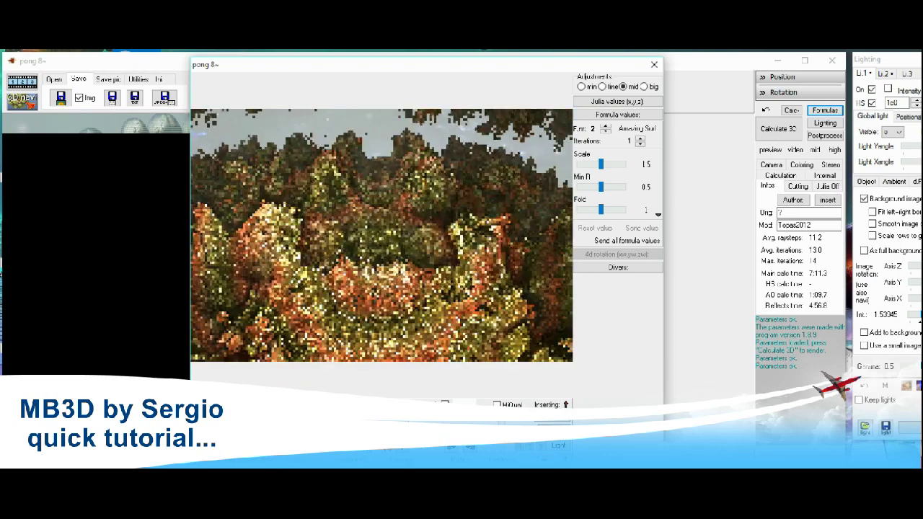
key("s")
key("s")
key("s")
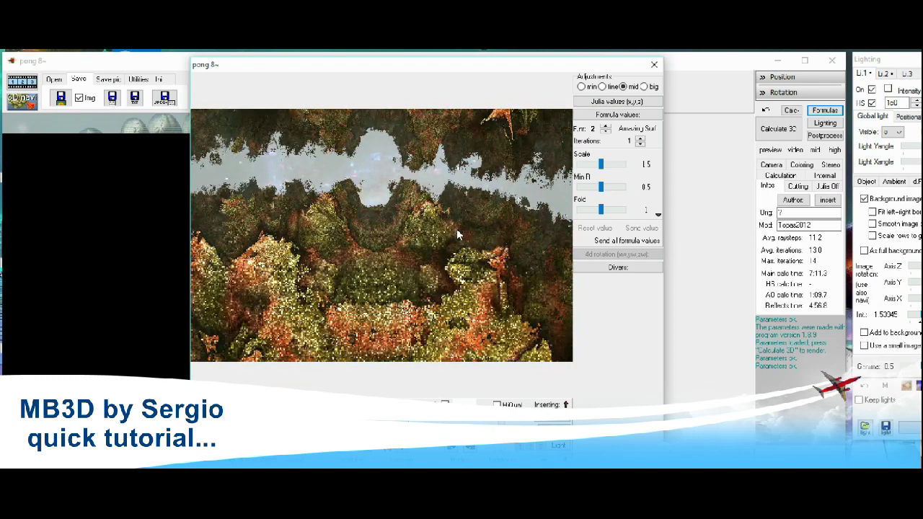
Set the Amazing Surf formula's iterations to 2 and its Scale to 1.35
left_click(637, 139)
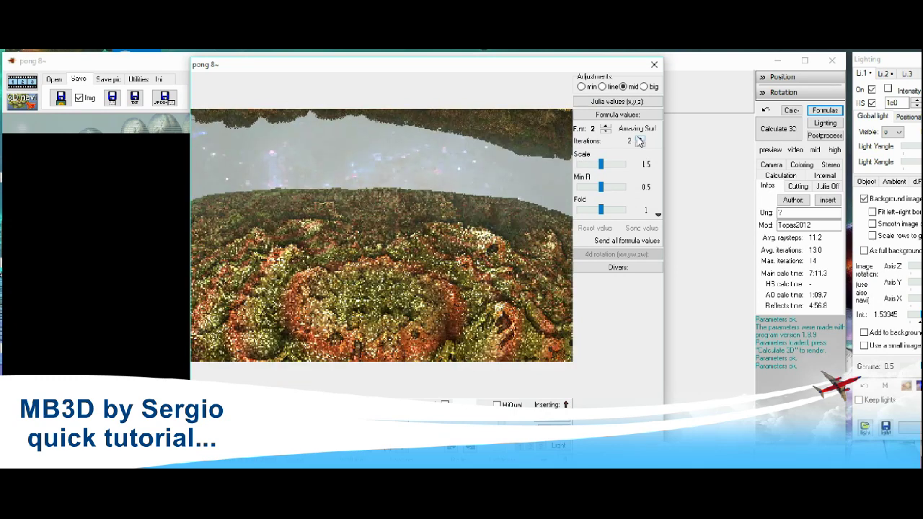
left_click(610, 165)
left_click(592, 167)
left_click(592, 168)
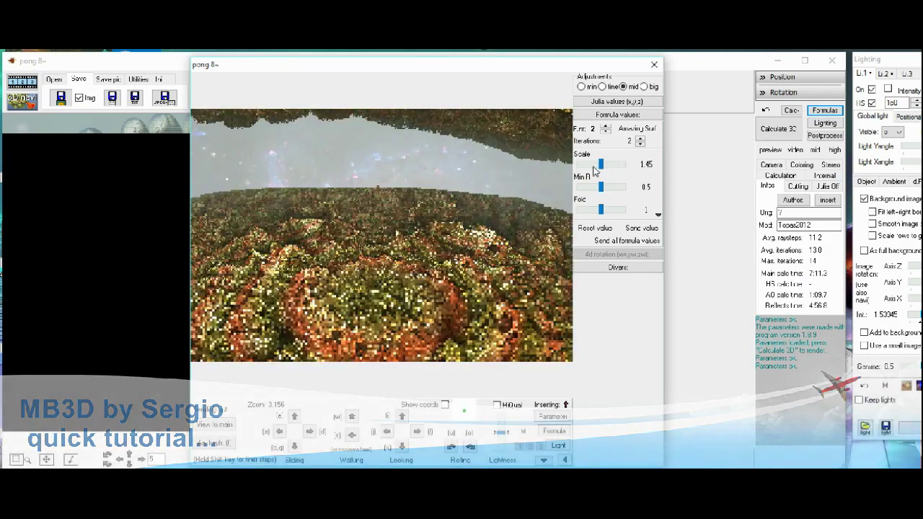
left_click(592, 167)
left_click(593, 168)
left_click(592, 167)
left_click(592, 167)
left_click(592, 168)
left_click_drag(593, 170, 594, 170)
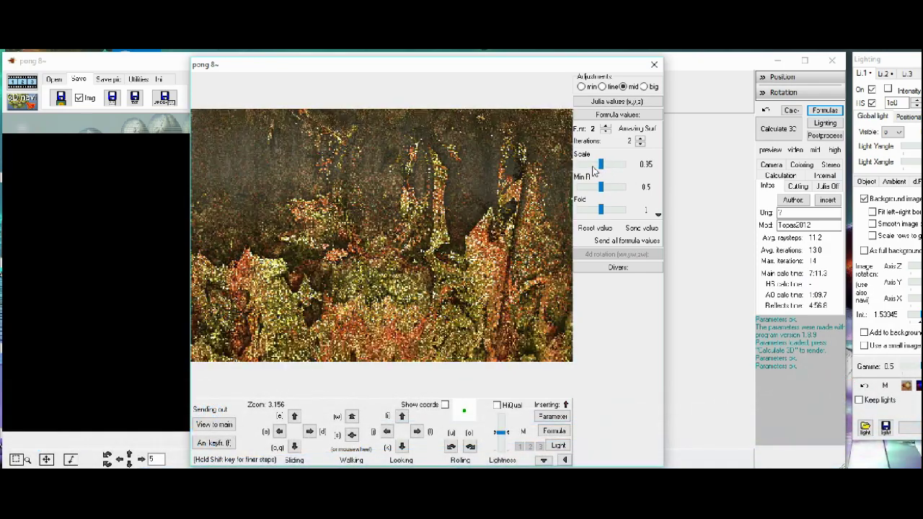
left_click(611, 171)
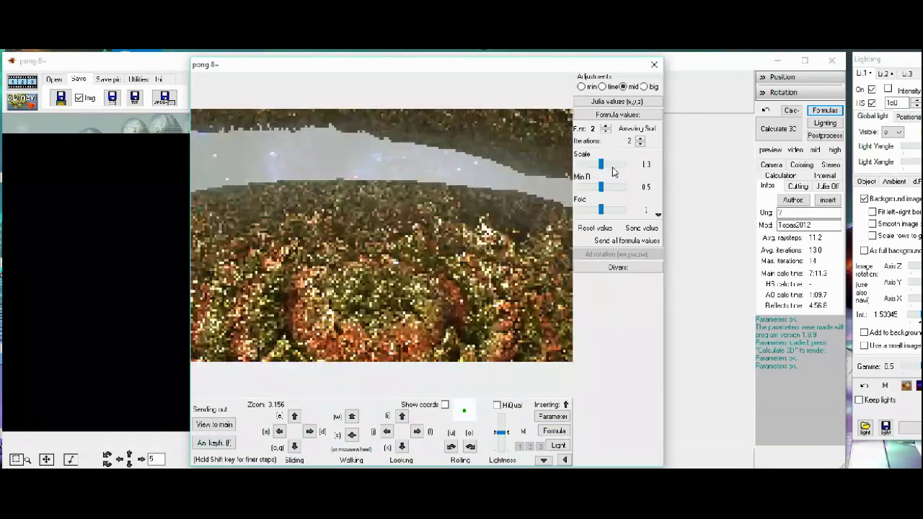
left_click(612, 172)
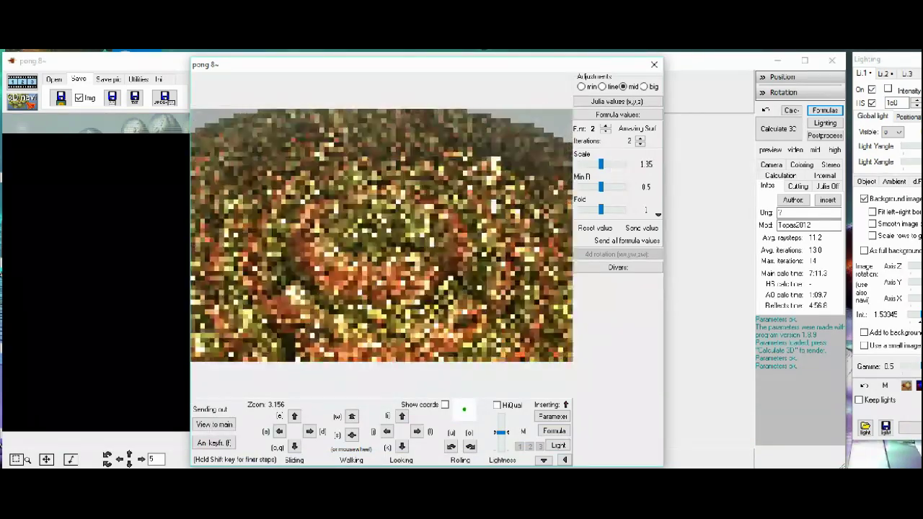
Frame the ring-shaped formation with the navigator camera and send the view to the main window
key("w")
key("d")
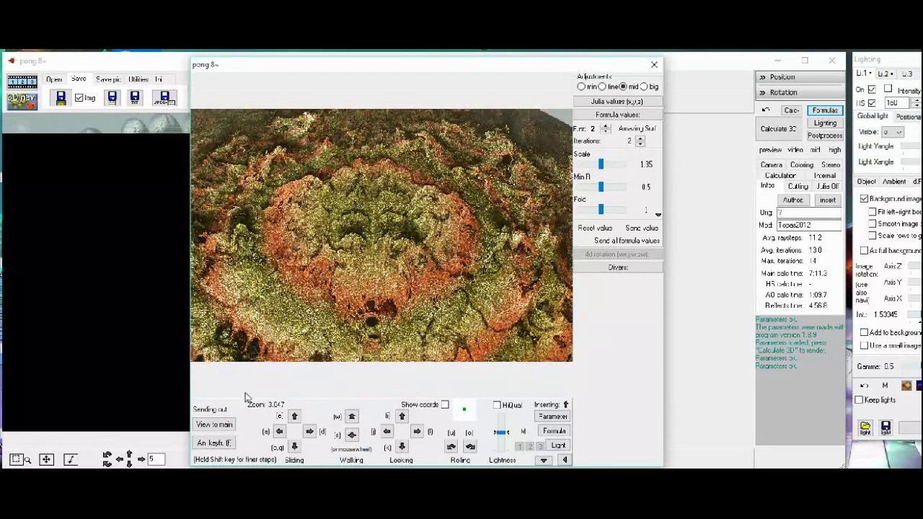
left_click(228, 425)
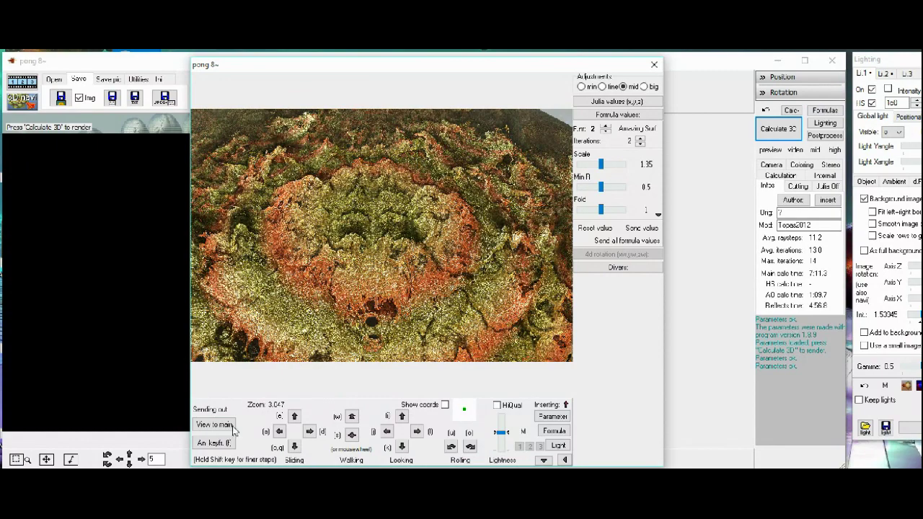
Select the _AmazingBox formula in the navigator and set its iterations to 2
left_click(606, 131)
left_click(641, 139)
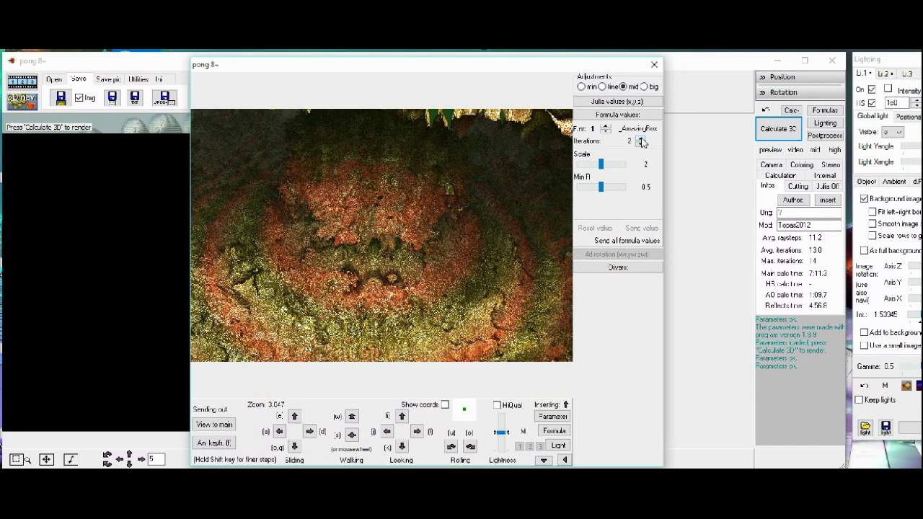
left_click(640, 139)
left_click(638, 144)
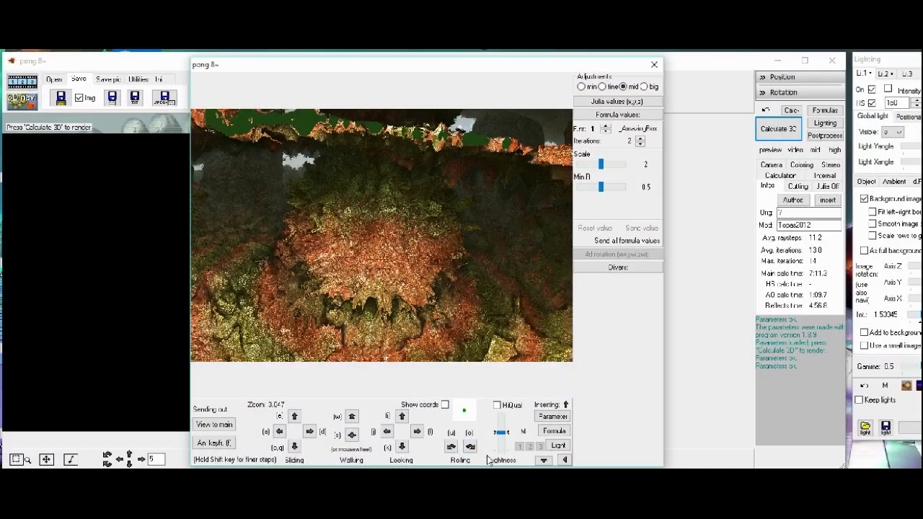
Set the looking and rolling angle to 1 and roll the camera to level the scene
left_click(543, 461)
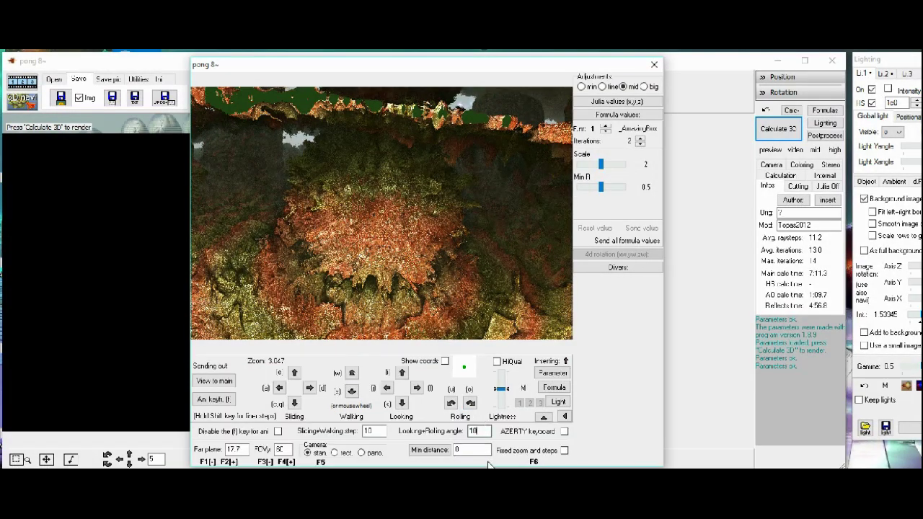
key("BackSpace")
left_click(470, 402)
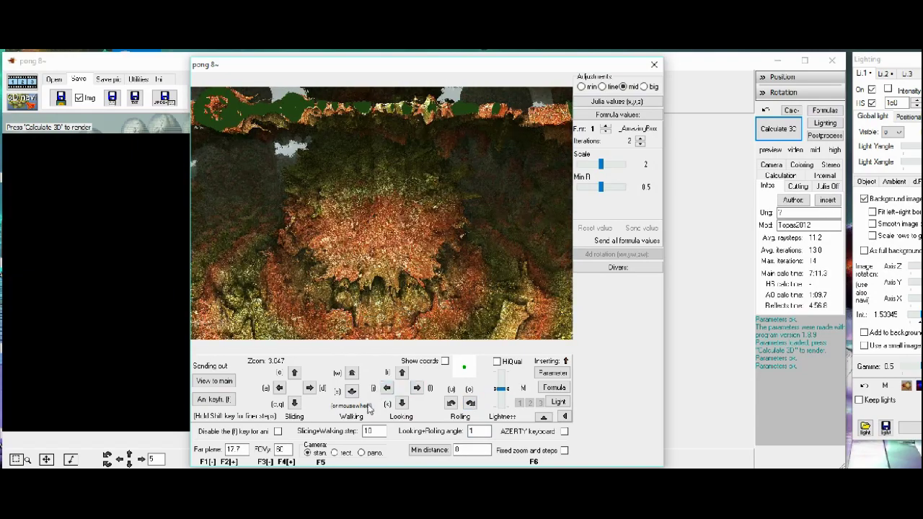
Slide and walk the camera to frame the round red and green formation head-on
left_click(295, 404)
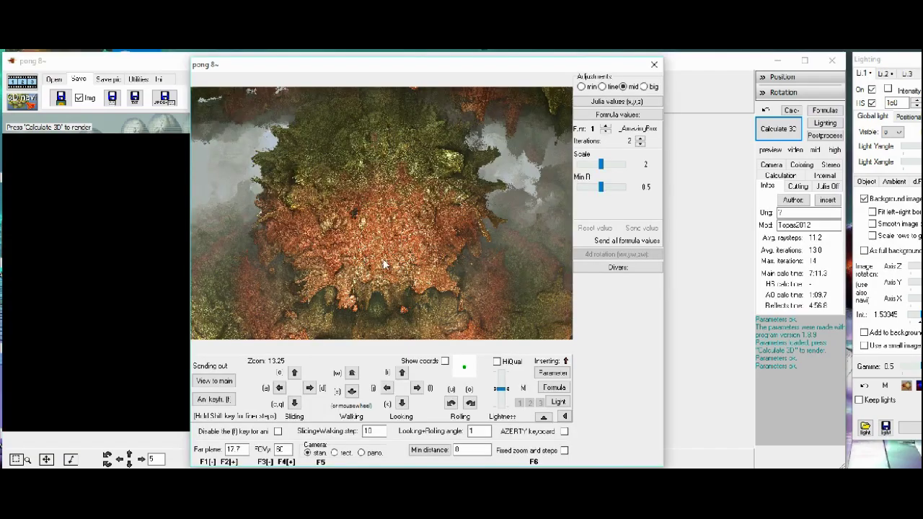
mouse_move(354, 240)
left_mouse_down()
mouse_move(355, 265)
mouse_move(353, 235)
left_mouse_up()
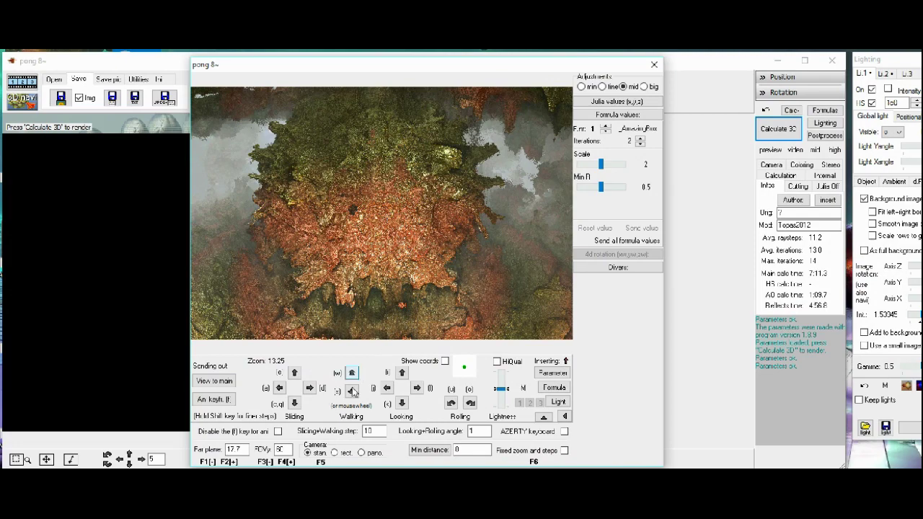
left_click(353, 391)
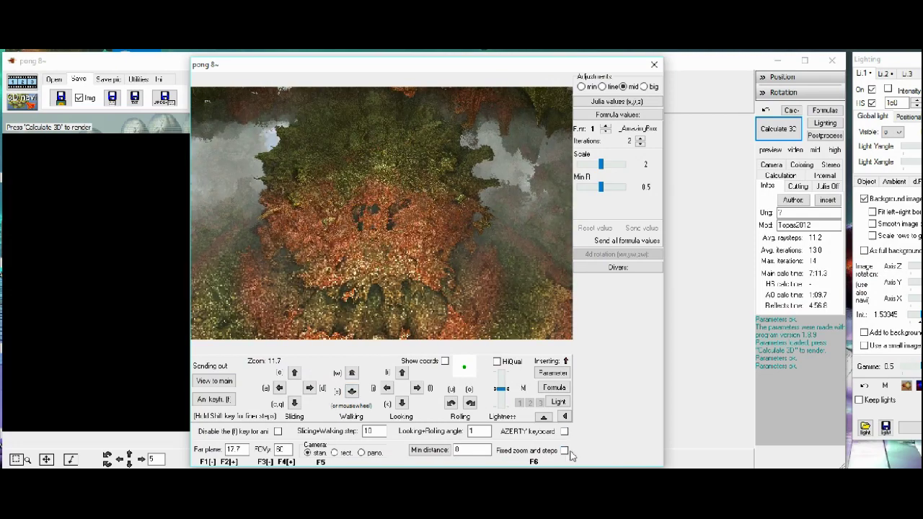
Enable fixed zoom and steps and set the navigator zoom to 11.66
left_click(564, 450)
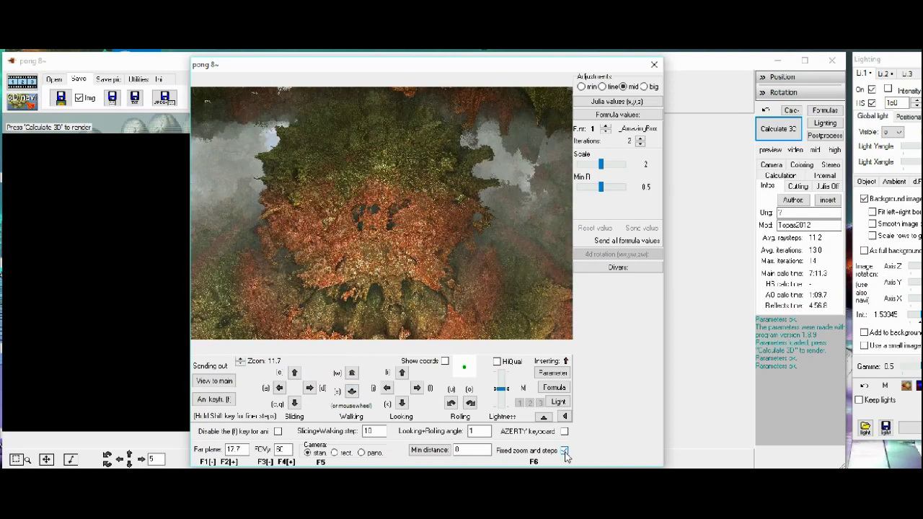
left_click(241, 364)
left_click(241, 364)
left_click(241, 364)
left_click(240, 364)
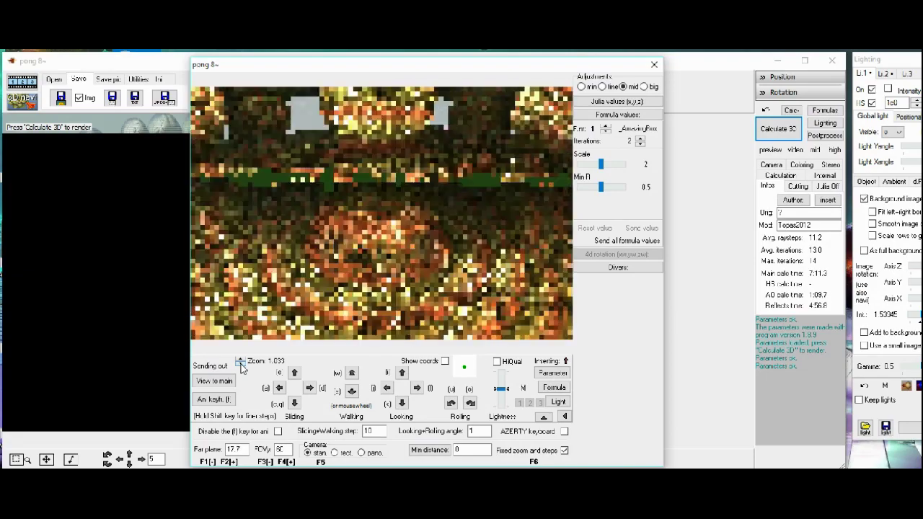
left_click(241, 364)
left_click(241, 359)
left_click(241, 359)
left_click(240, 359)
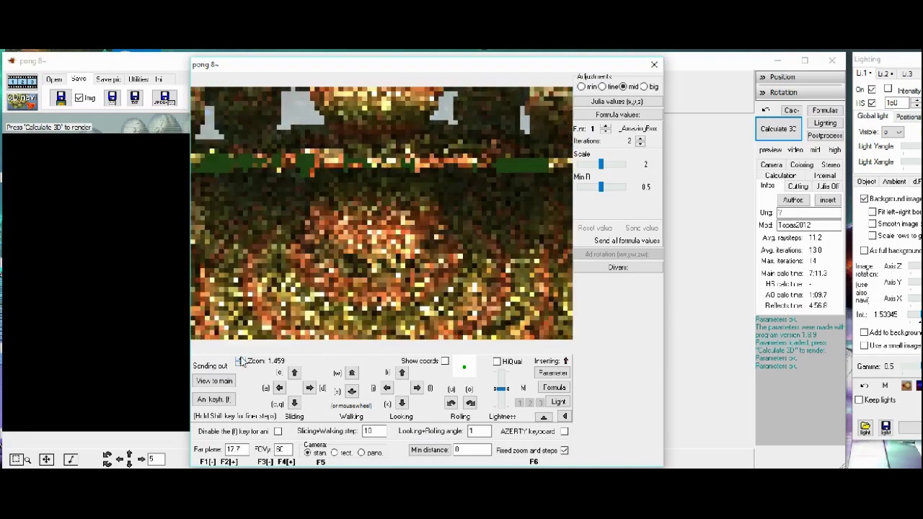
left_click(241, 359)
left_click(241, 359)
left_click(241, 359)
left_click(241, 359)
left_click(241, 360)
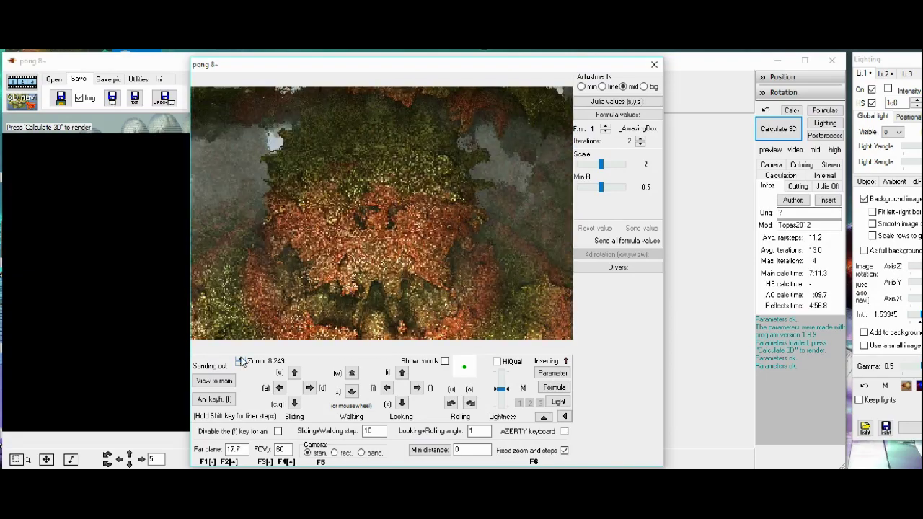
left_click(241, 361)
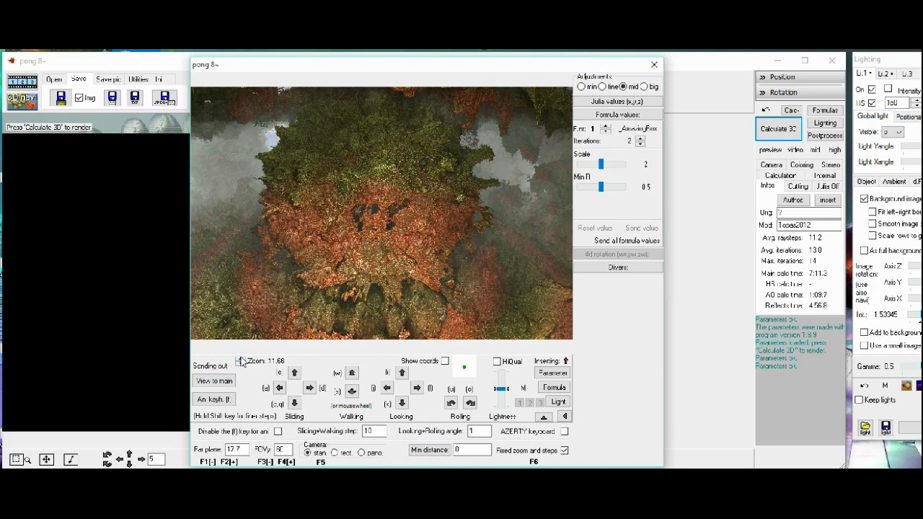
Send the framed view to the main window and start the full 3D calculation
left_click(220, 382)
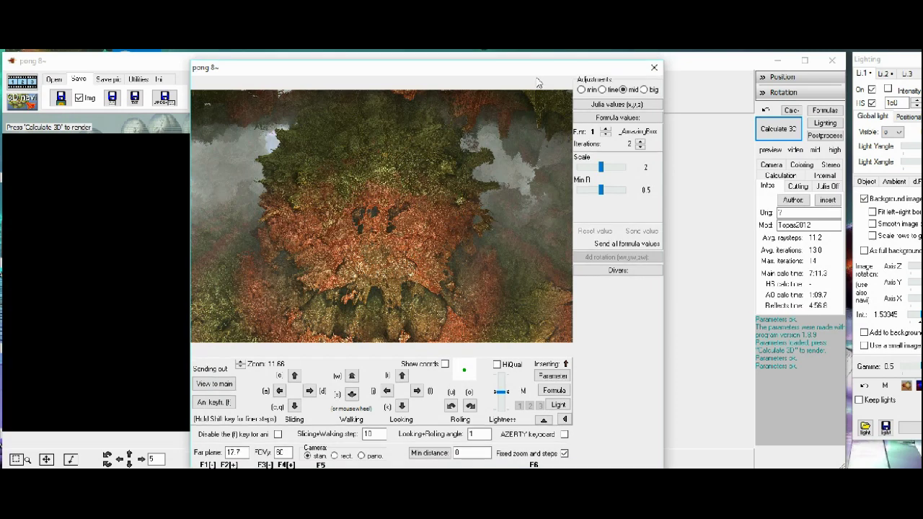
left_click_drag(540, 70, 601, 95)
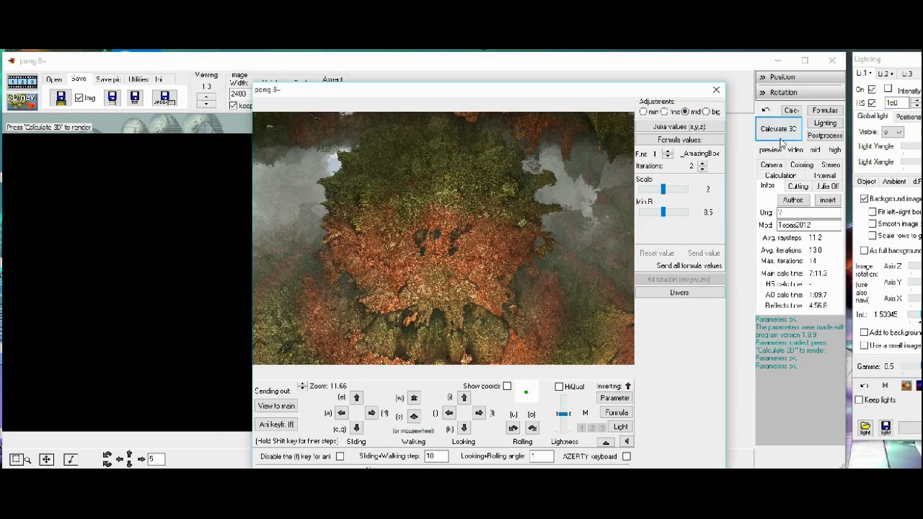
left_click(739, 135)
left_click(779, 132)
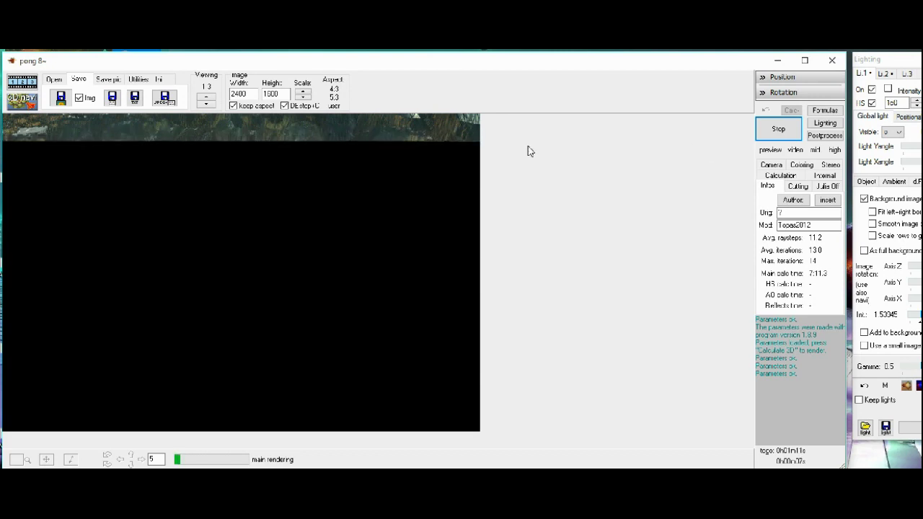
Enlarge the viewing scale of the rendering image to 1:2
left_click(206, 104)
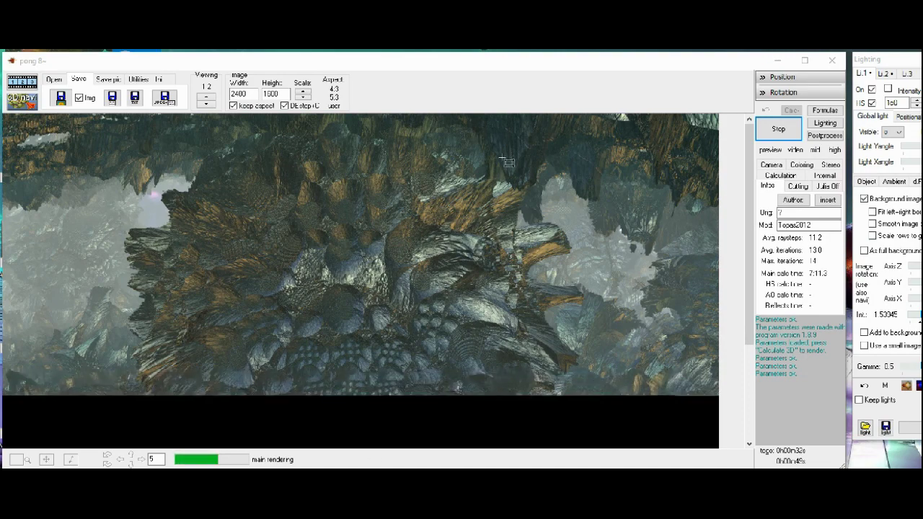
left_click_drag(417, 79, 690, 124)
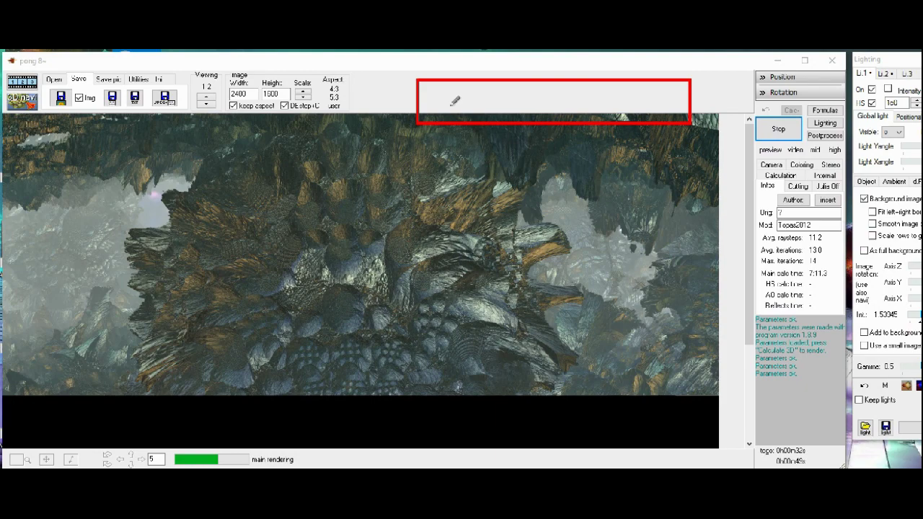
mouse_move(426, 88)
left_mouse_down()
mouse_move(446, 86)
mouse_move(434, 105)
left_mouse_up()
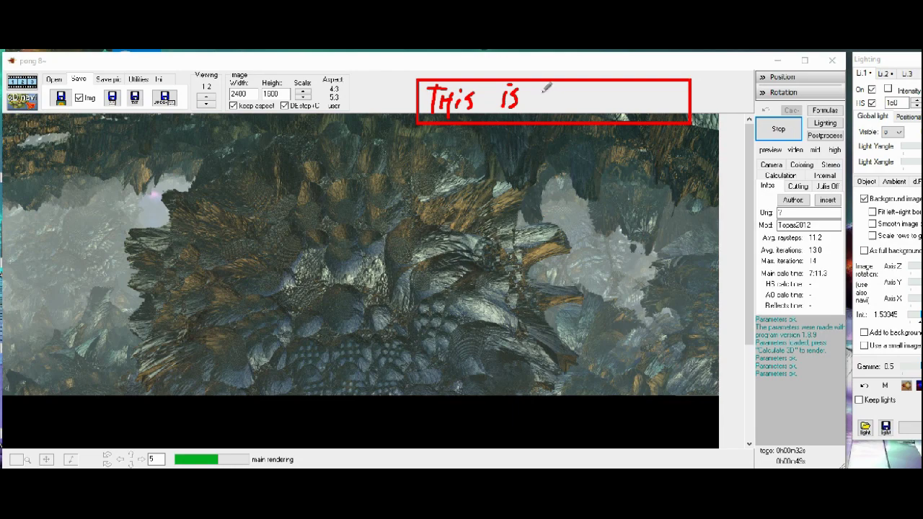
mouse_move(541, 92)
left_mouse_down()
mouse_move(540, 109)
mouse_move(553, 108)
mouse_move(571, 89)
left_mouse_up()
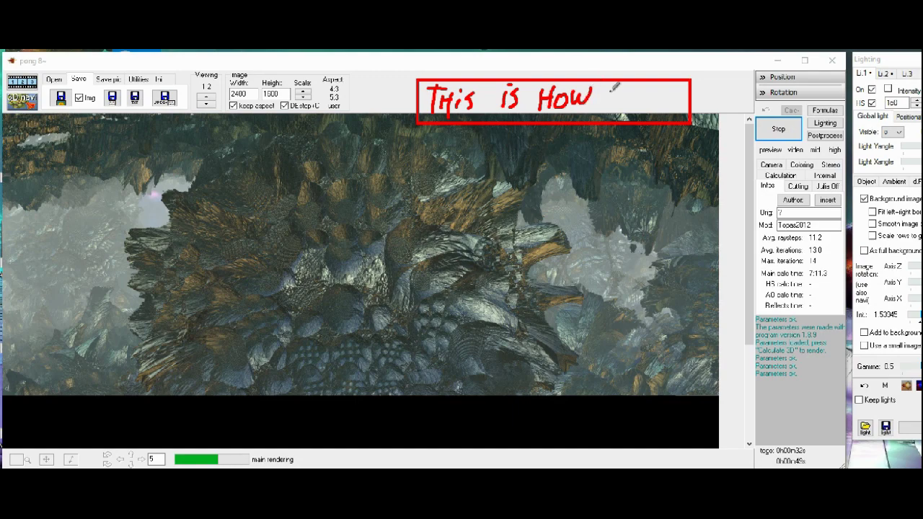
left_click_drag(610, 90, 609, 115)
mouse_move(627, 93)
left_mouse_down()
mouse_move(616, 101)
mouse_move(629, 95)
left_mouse_up()
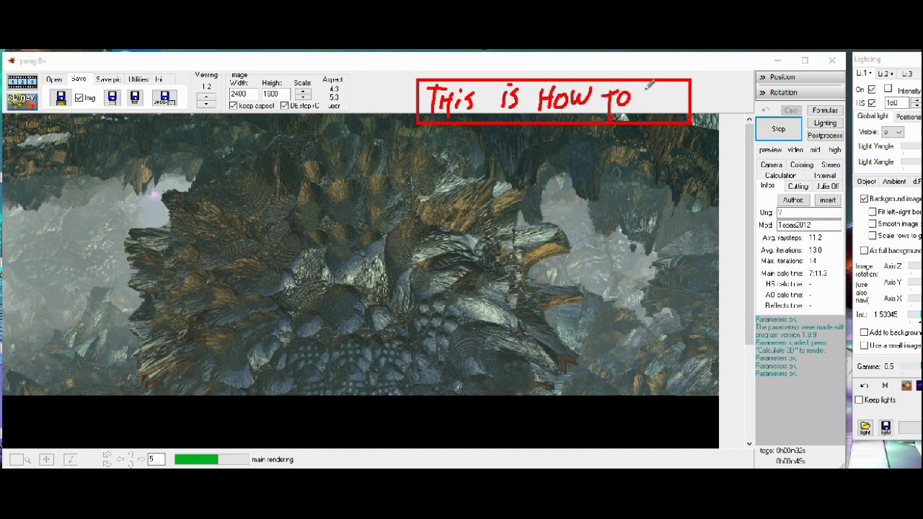
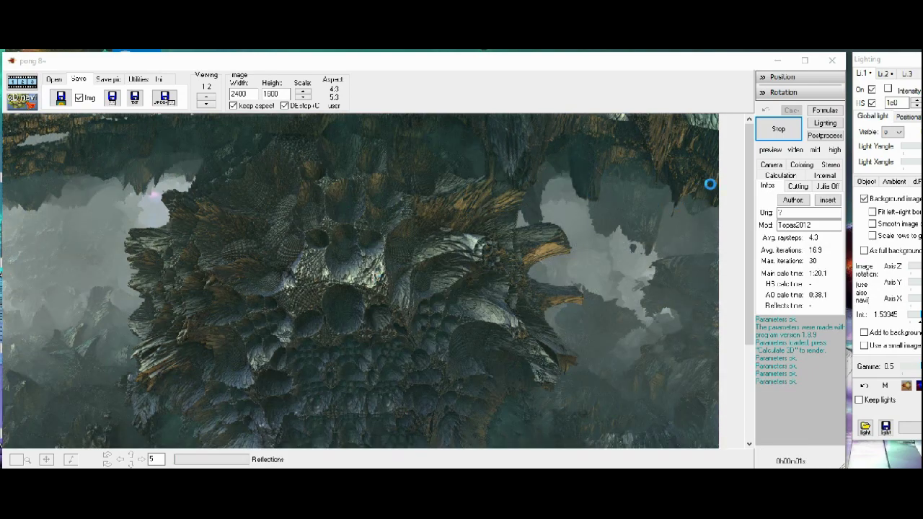
Set the viewing scale to 1:3 to inspect the whole image while the reflections are calculated
left_click(750, 158)
left_click_drag(750, 163, 738, 277)
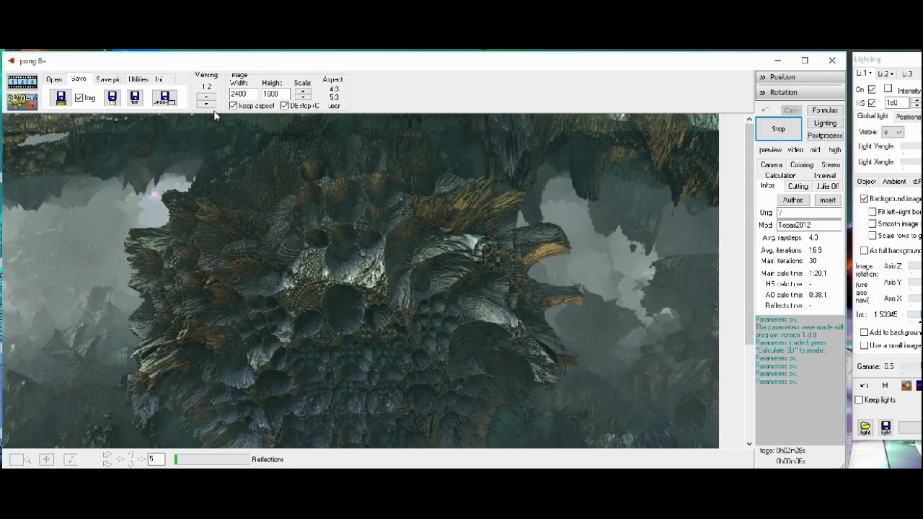
left_click(209, 103)
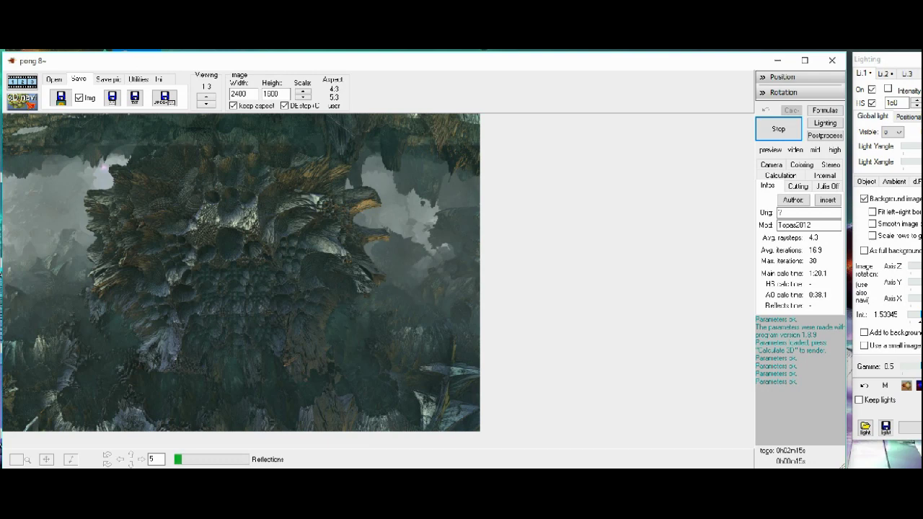
right_click(438, 427)
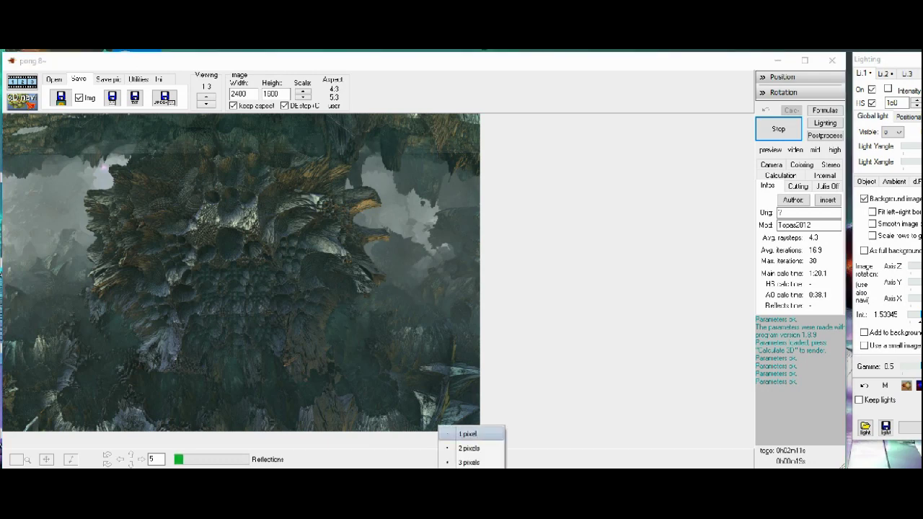
key("Escape")
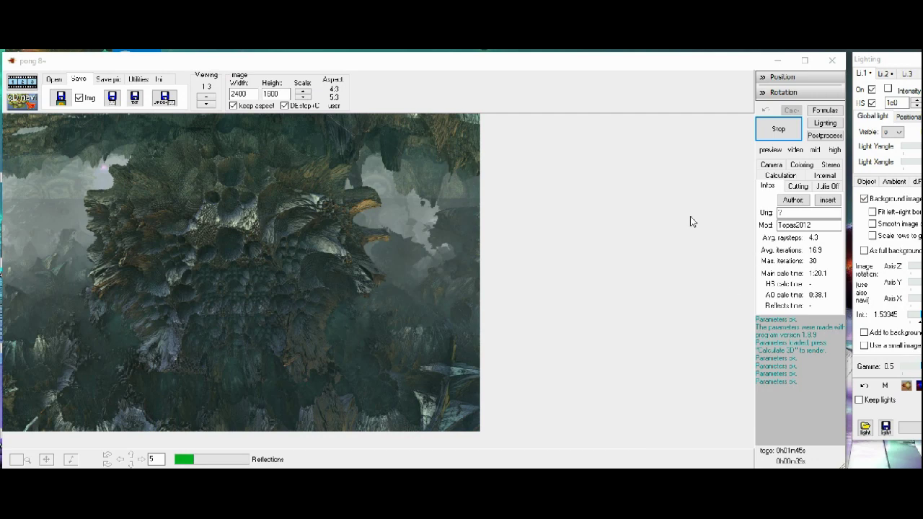
Review the parameters and iteration counts of the three active formulas: _AmazingBox, Amazing Surf and _AbsY
left_click(824, 109)
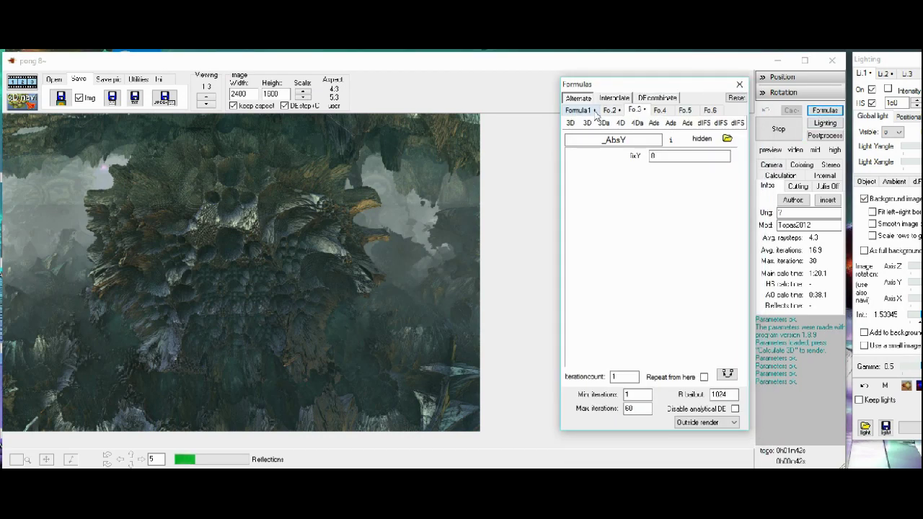
left_click(578, 109)
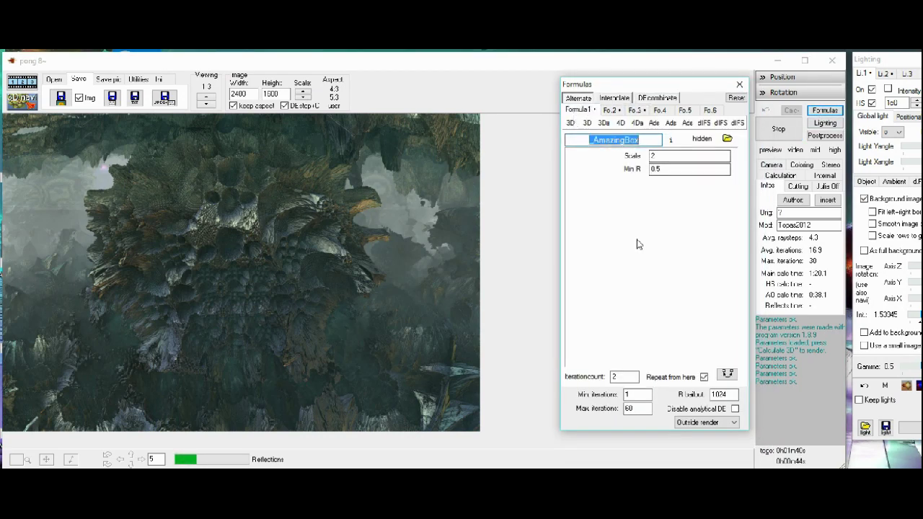
left_click(608, 112)
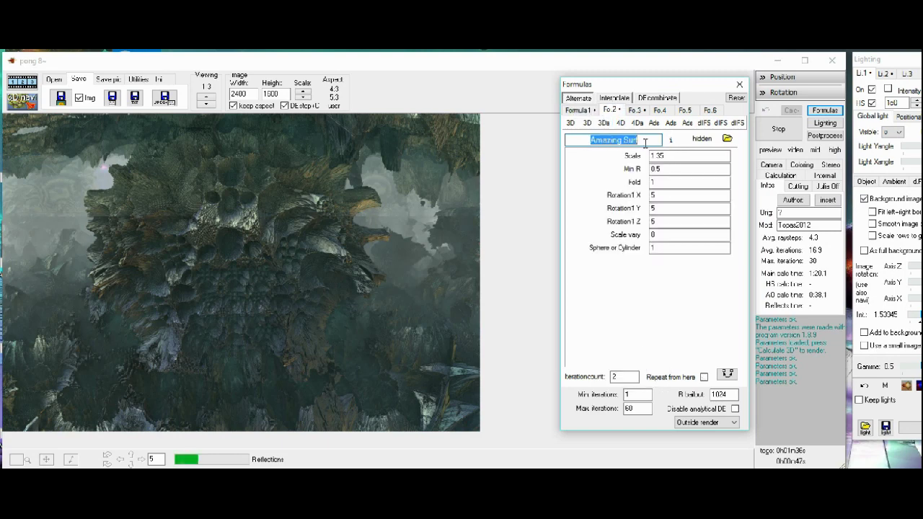
left_click(635, 109)
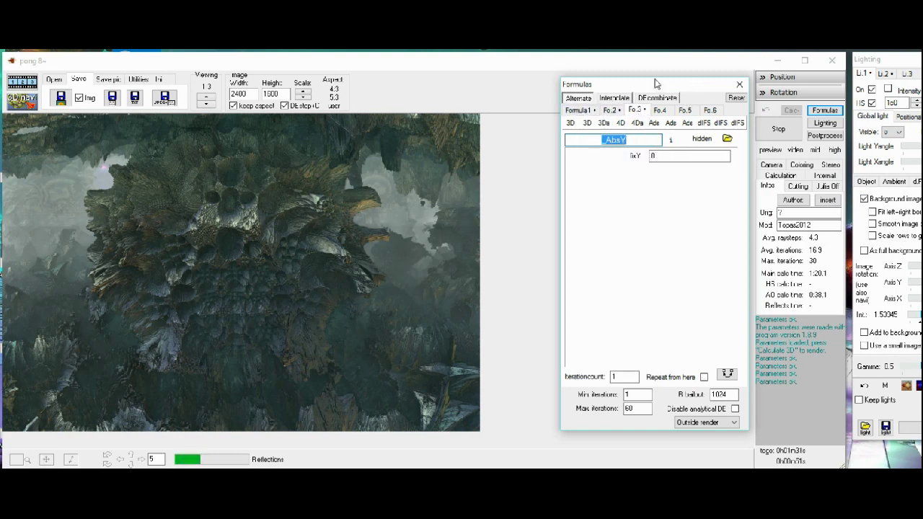
left_click(548, 103)
Review the lighting settings for the background picture, dynamic fog, ambient light and object colours
left_click(878, 62)
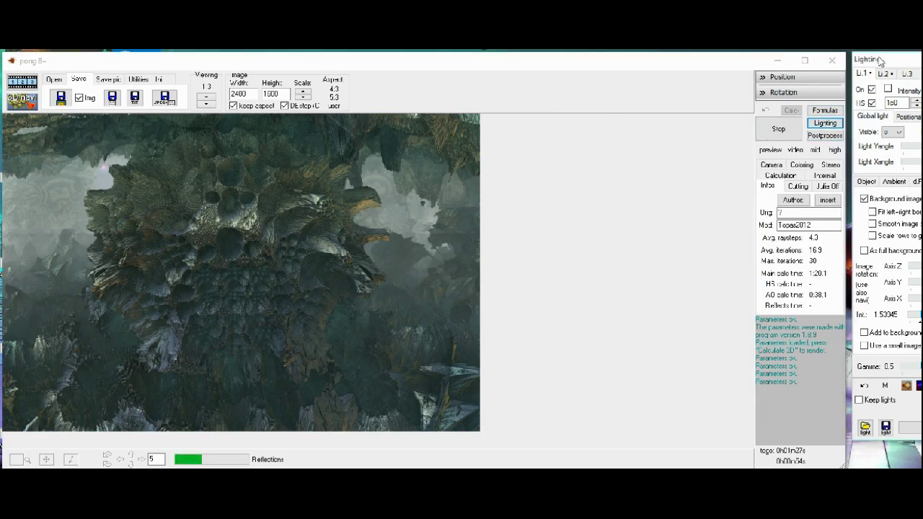
left_click_drag(879, 61, 603, 88)
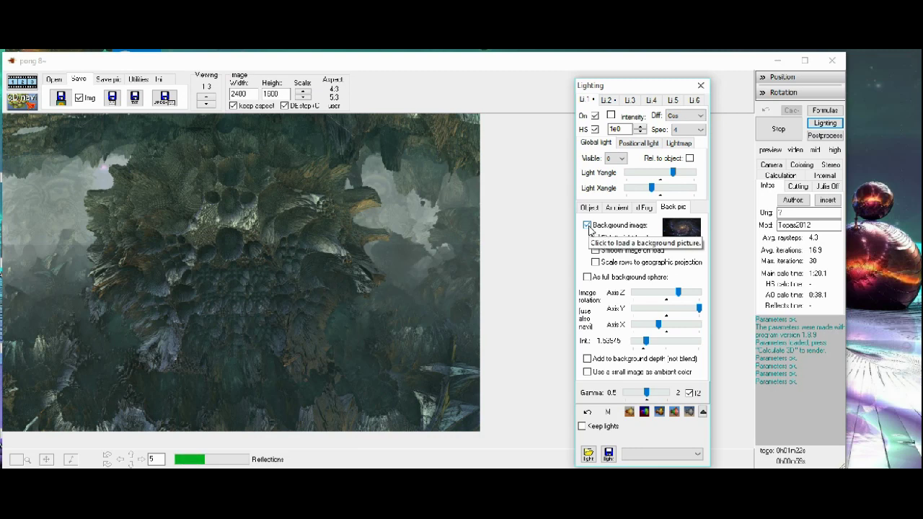
left_click(643, 207)
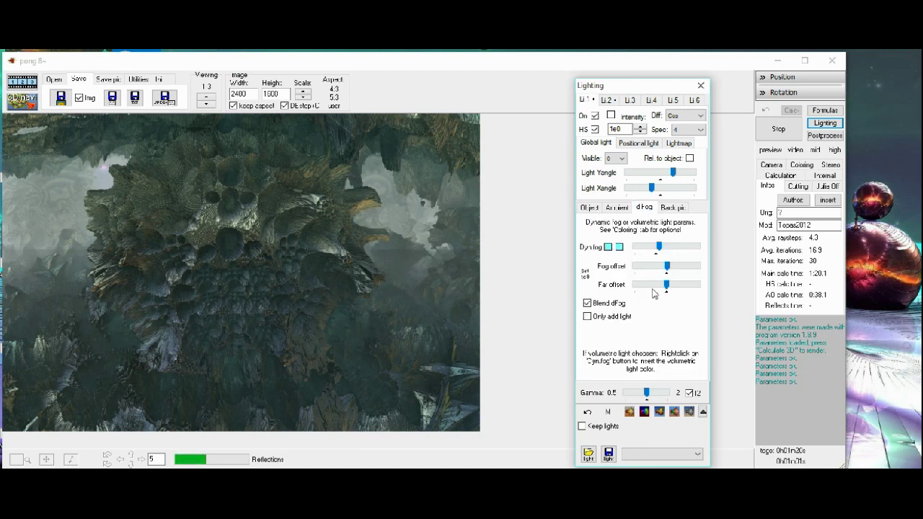
left_click(618, 209)
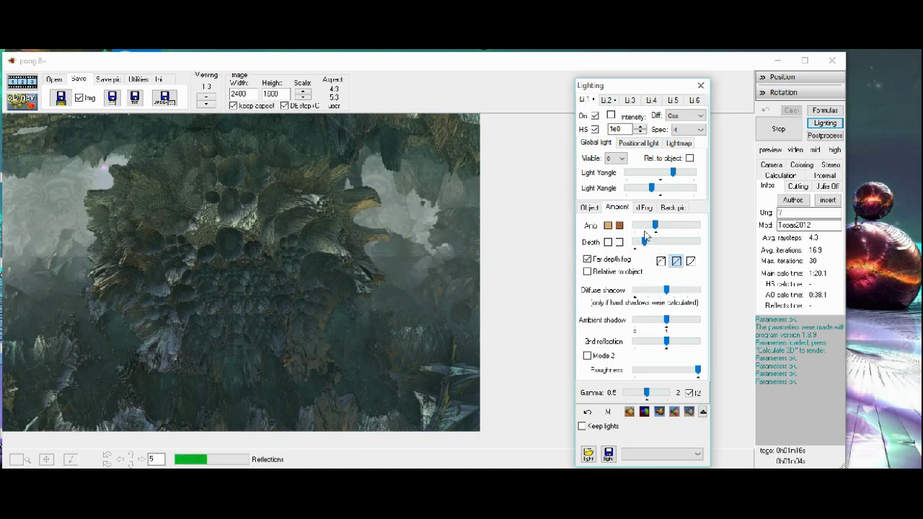
left_click(590, 209)
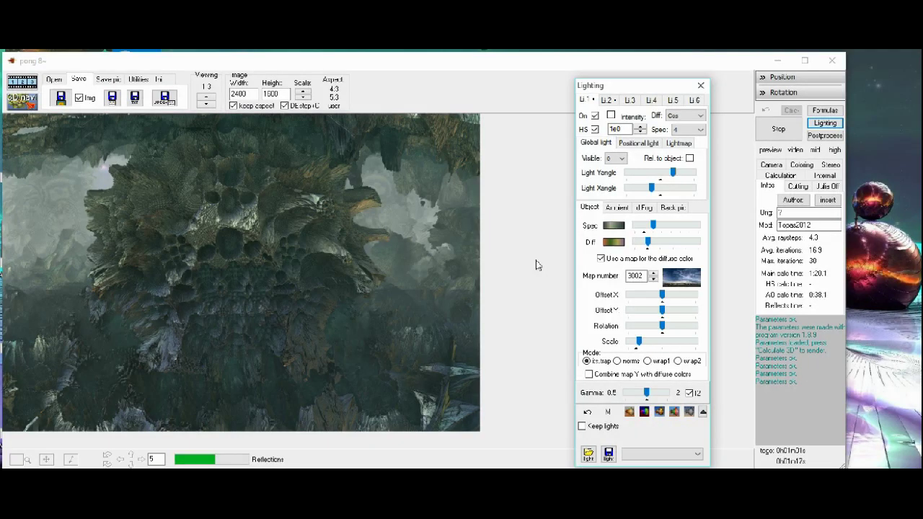
left_click(540, 205)
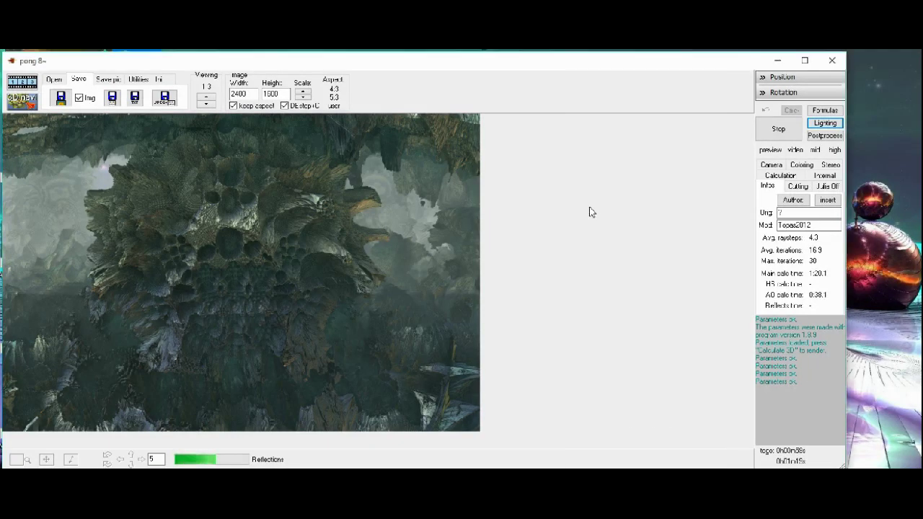
Review the post-processing settings for Normals on Z-buffer, Ambient Shadows, Reflections + Transparency and Depth of Field
left_click(817, 135)
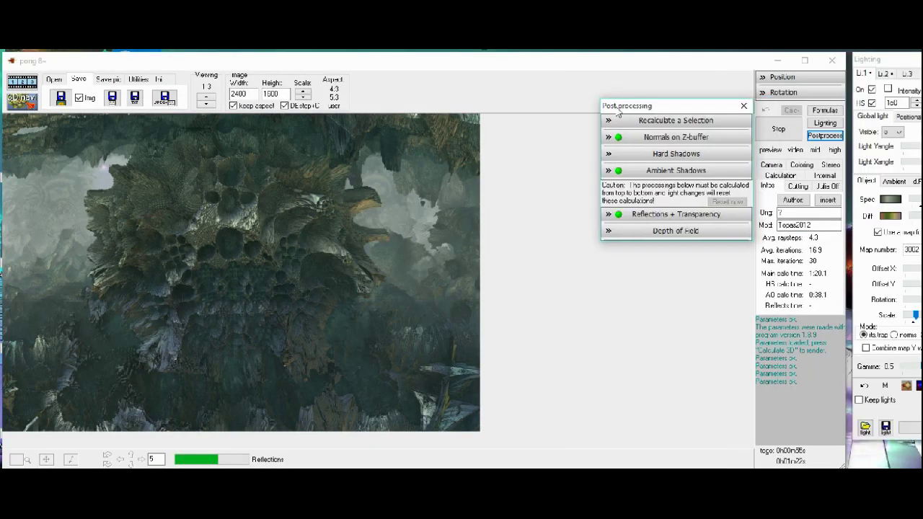
left_click(622, 143)
left_click(584, 154)
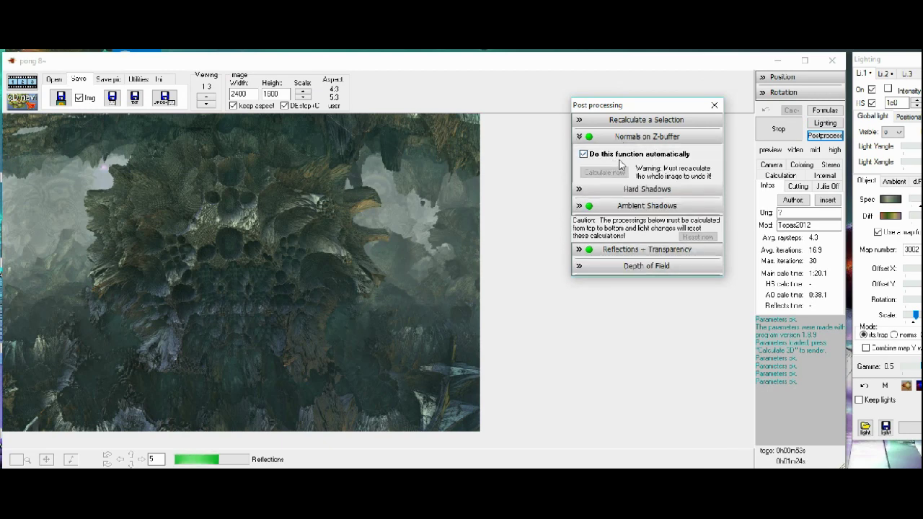
left_click(640, 138)
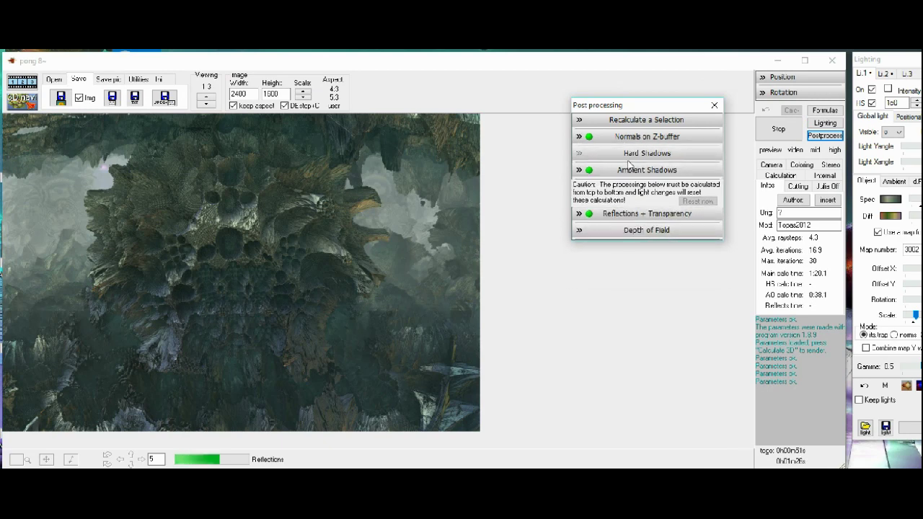
left_click(618, 173)
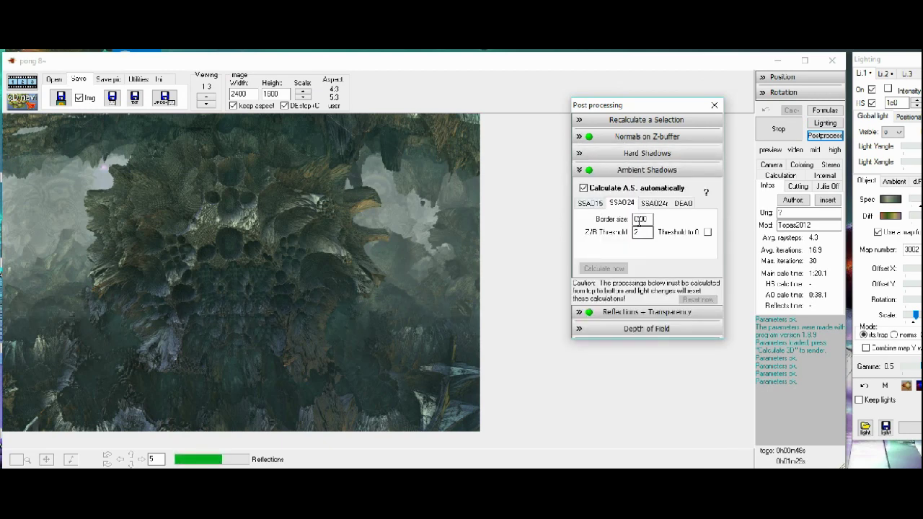
left_click(629, 171)
left_click(628, 218)
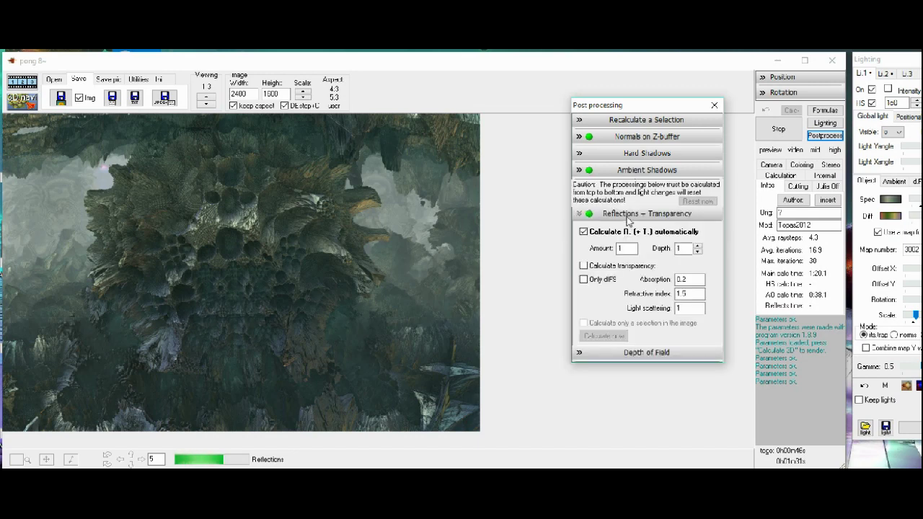
left_click(628, 215)
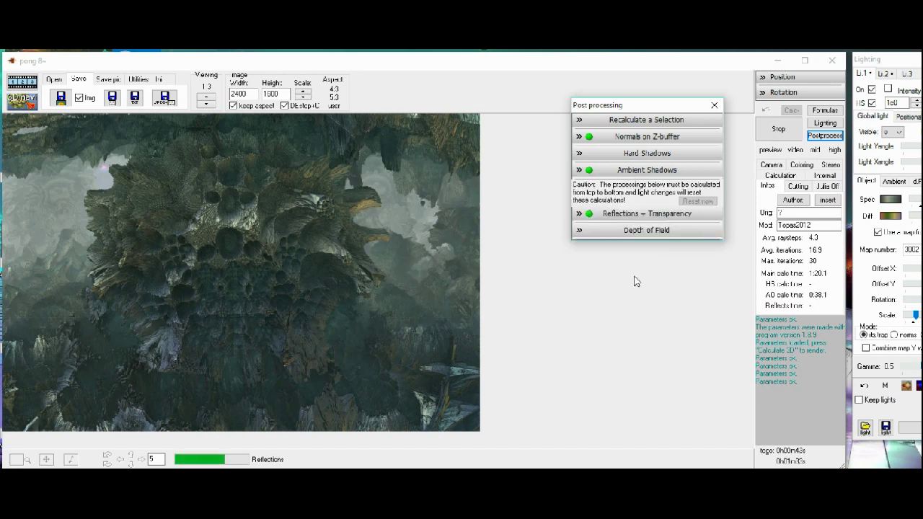
left_click(621, 232)
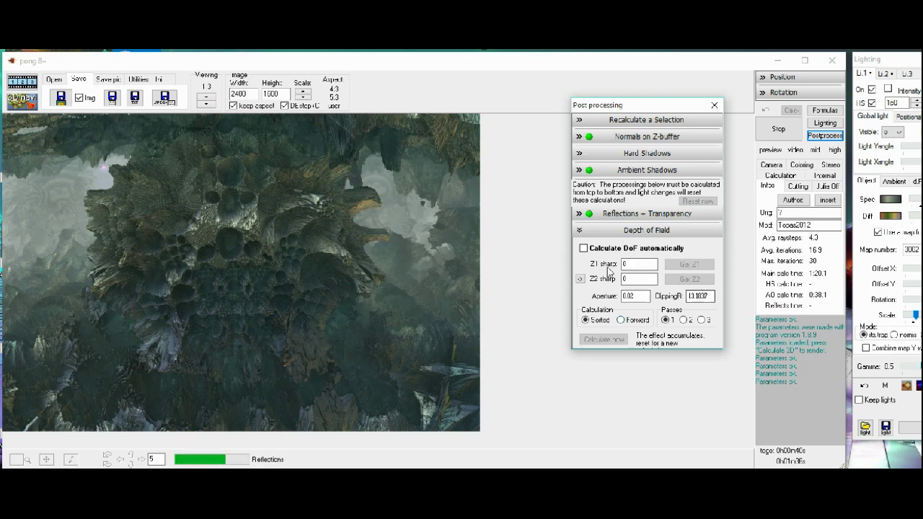
left_click(615, 233)
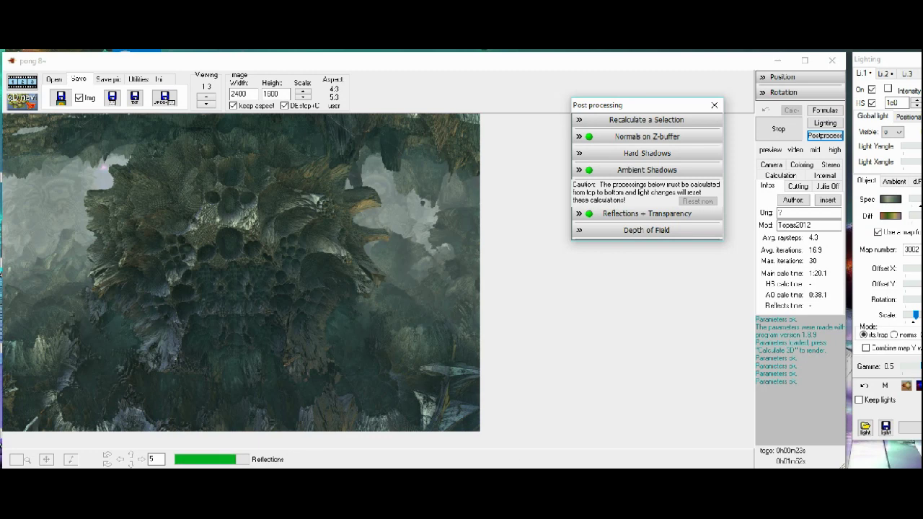
mouse_move(506, 283)
left_mouse_down()
mouse_move(546, 280)
mouse_move(517, 335)
mouse_move(561, 306)
mouse_move(552, 336)
mouse_move(563, 331)
left_mouse_up()
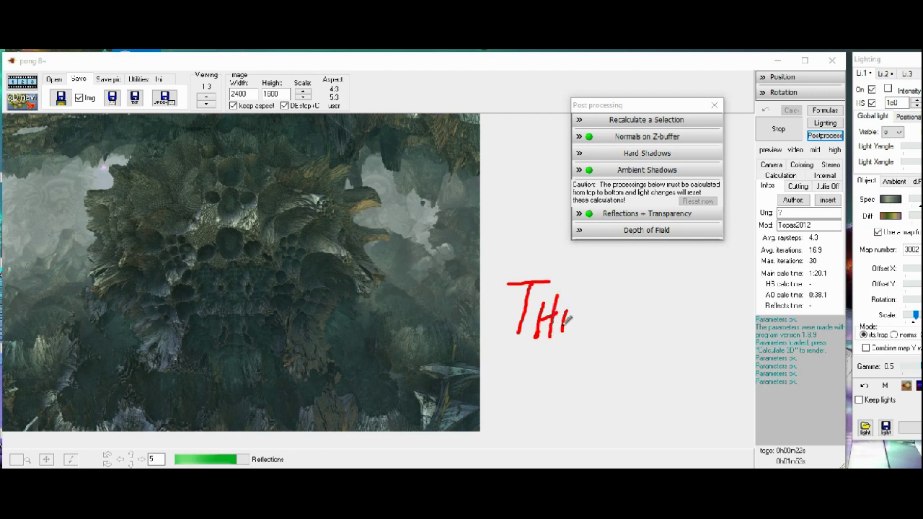
mouse_move(594, 296)
left_mouse_down()
mouse_move(581, 306)
mouse_move(581, 331)
left_mouse_up()
left_click_drag(641, 286, 631, 336)
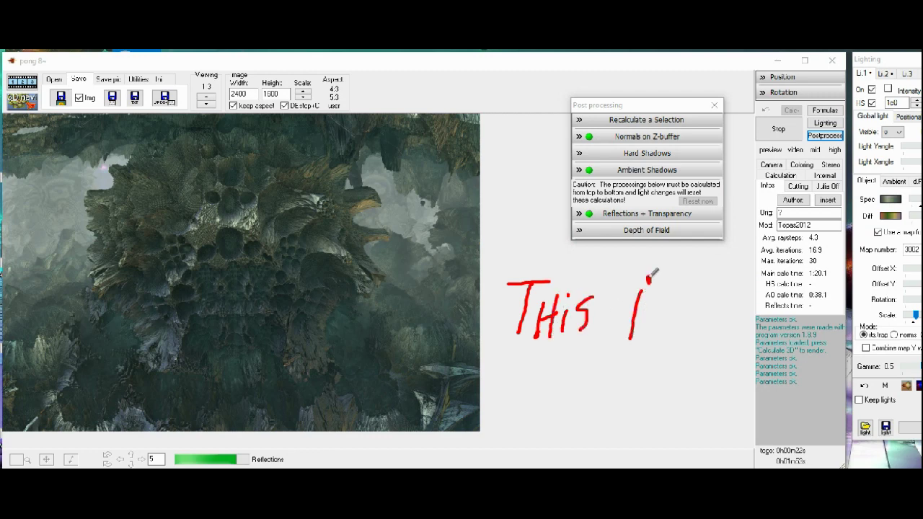
left_click_drag(671, 280, 647, 328)
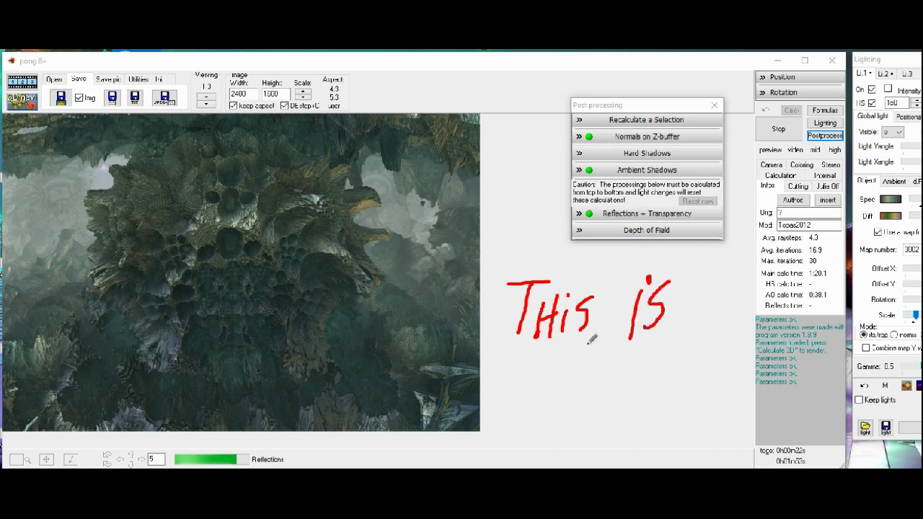
left_click_drag(511, 362, 491, 424)
left_click_drag(511, 360, 538, 353)
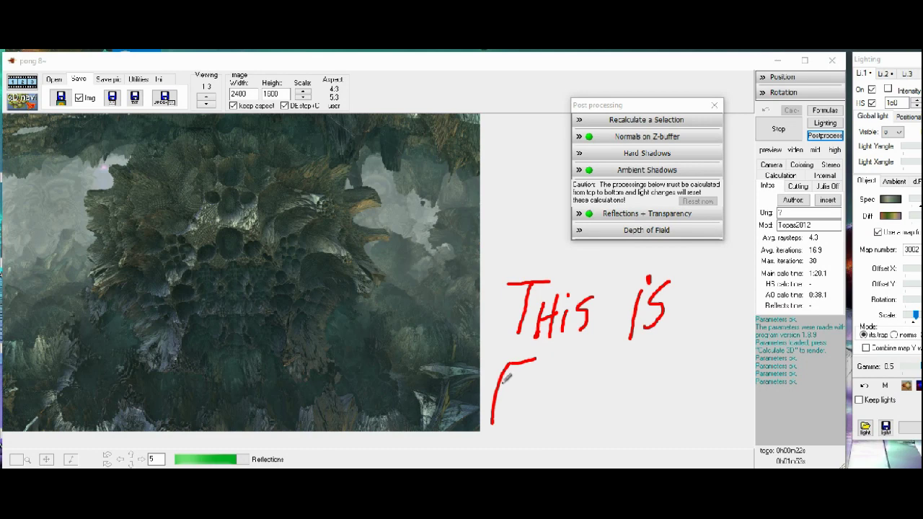
mouse_move(500, 384)
left_mouse_down()
mouse_move(524, 375)
mouse_move(517, 416)
left_mouse_up()
left_click_drag(519, 362, 555, 415)
mouse_move(575, 371)
left_mouse_down()
mouse_move(555, 418)
mouse_move(588, 413)
mouse_move(559, 401)
left_mouse_up()
left_click_drag(611, 366, 617, 409)
mouse_move(627, 366)
left_mouse_down()
mouse_move(592, 376)
mouse_move(619, 408)
left_mouse_up()
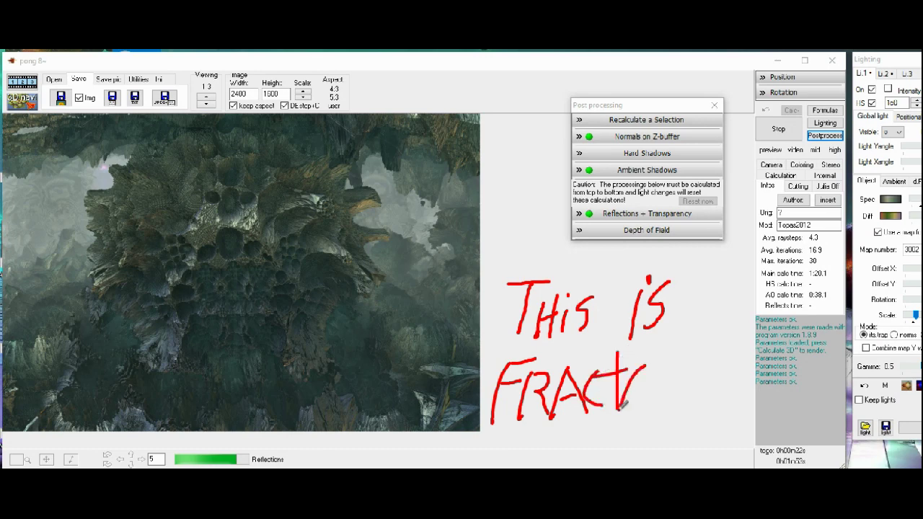
mouse_move(640, 356)
left_mouse_down()
mouse_move(652, 413)
mouse_move(630, 387)
left_mouse_up()
mouse_move(661, 359)
left_mouse_down()
mouse_move(681, 412)
mouse_move(690, 405)
left_mouse_up()
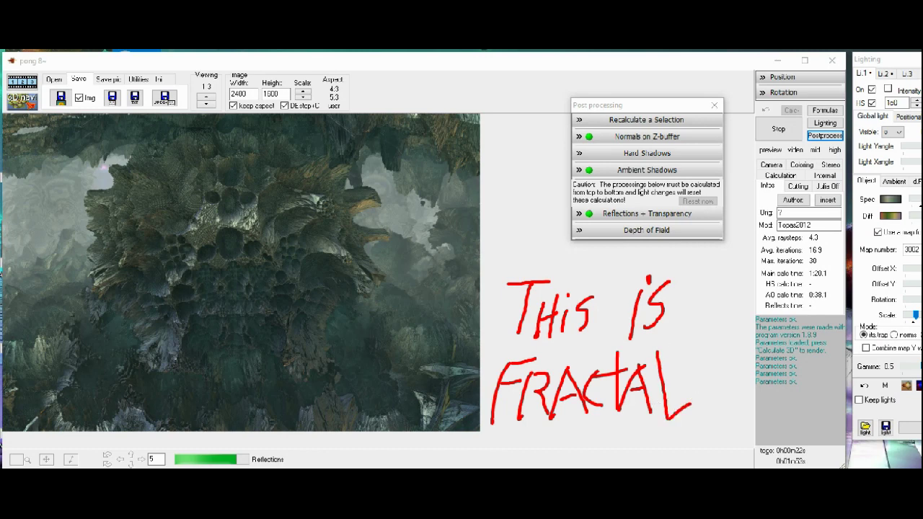
left_click_drag(575, 428, 548, 459)
left_click_drag(577, 425, 588, 452)
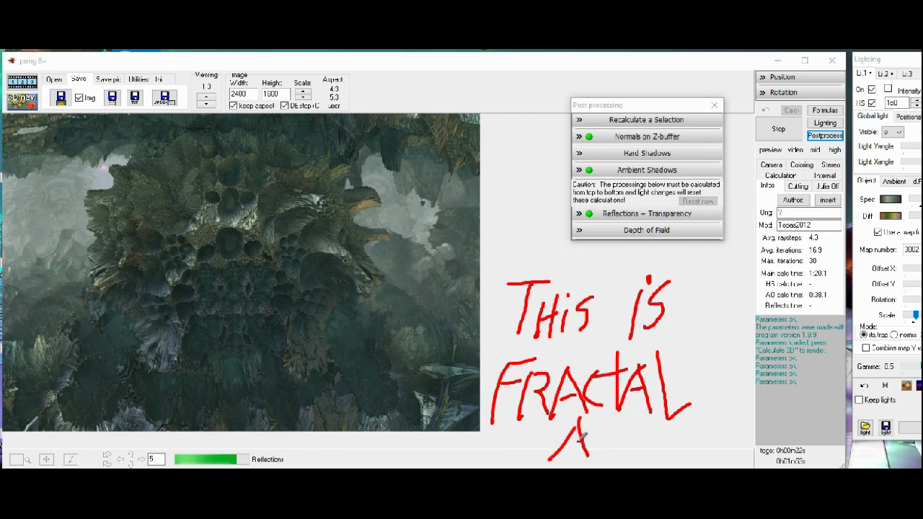
mouse_move(594, 416)
left_mouse_down()
mouse_move(588, 456)
mouse_move(606, 433)
mouse_move(624, 456)
left_mouse_up()
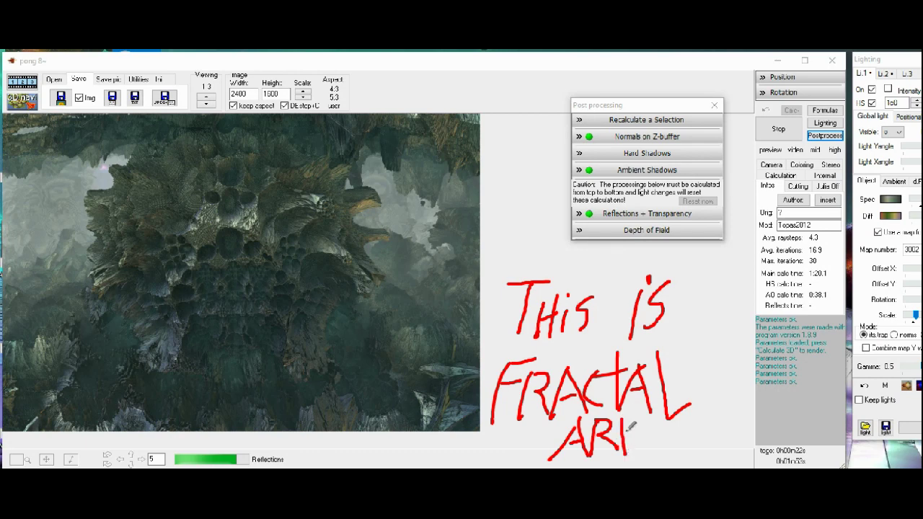
left_click_drag(634, 419, 611, 421)
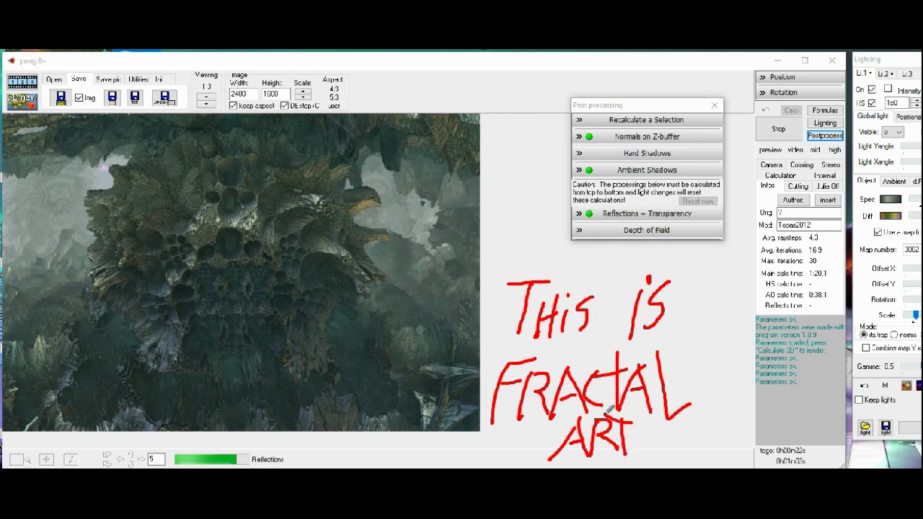
left_click(637, 443)
left_click(649, 445)
key("Escape")
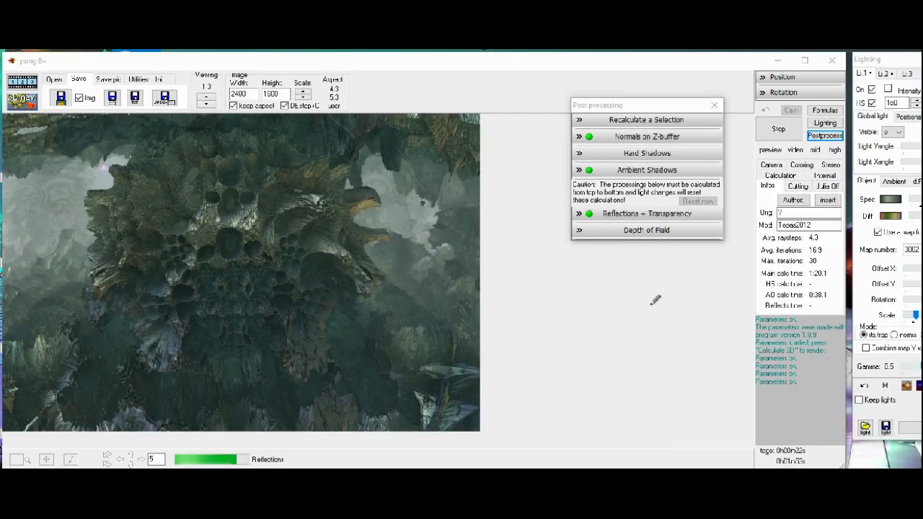
mouse_move(502, 263)
left_mouse_down()
mouse_move(501, 313)
mouse_move(532, 266)
mouse_move(531, 306)
mouse_move(525, 282)
mouse_move(594, 295)
left_mouse_up()
mouse_move(592, 257)
left_mouse_down()
mouse_move(593, 297)
mouse_move(667, 299)
left_mouse_up()
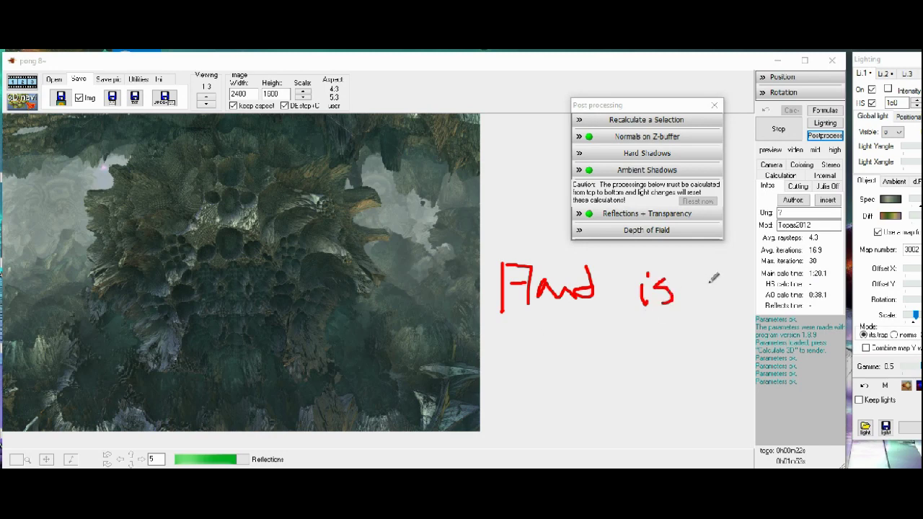
mouse_move(710, 276)
left_mouse_down()
mouse_move(699, 308)
mouse_move(718, 295)
left_mouse_up()
mouse_move(531, 333)
left_mouse_down()
mouse_move(528, 366)
mouse_move(544, 335)
mouse_move(547, 363)
mouse_move(570, 337)
mouse_move(574, 365)
mouse_move(567, 356)
mouse_move(581, 366)
mouse_move(582, 341)
mouse_move(582, 363)
mouse_move(593, 364)
mouse_move(607, 336)
left_mouse_up()
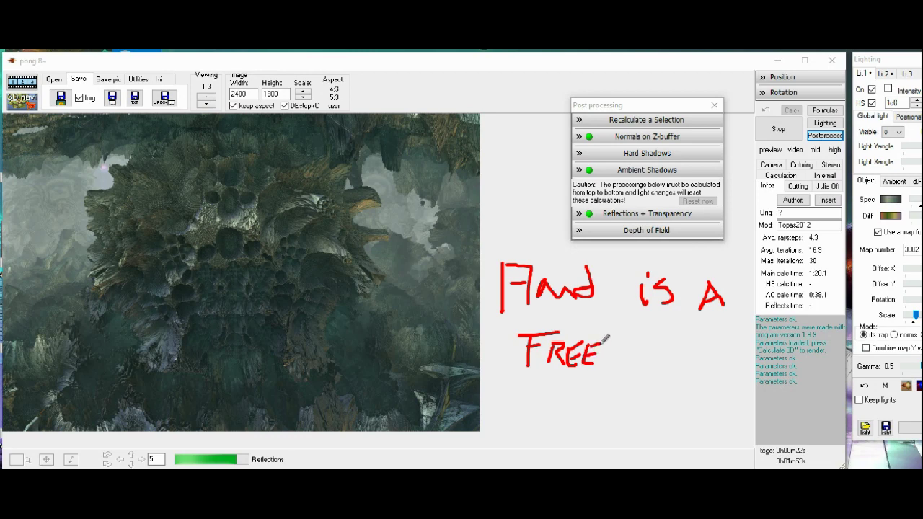
mouse_move(643, 339)
left_mouse_down()
mouse_move(635, 370)
mouse_move(648, 338)
mouse_move(664, 339)
mouse_move(659, 370)
mouse_move(666, 353)
mouse_move(672, 371)
mouse_move(688, 341)
mouse_move(676, 356)
mouse_move(694, 380)
left_mouse_up()
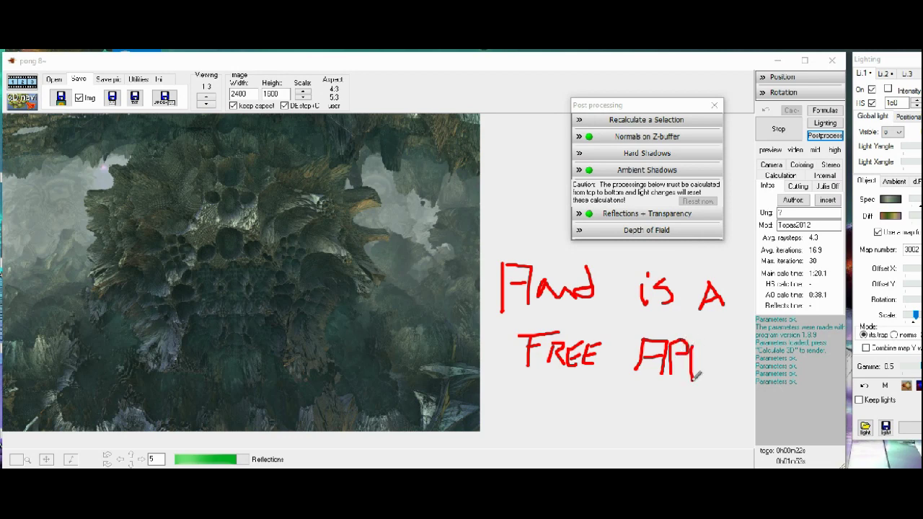
left_click_drag(695, 342, 704, 355)
left_click_drag(703, 401, 570, 382)
left_click_drag(693, 411, 550, 384)
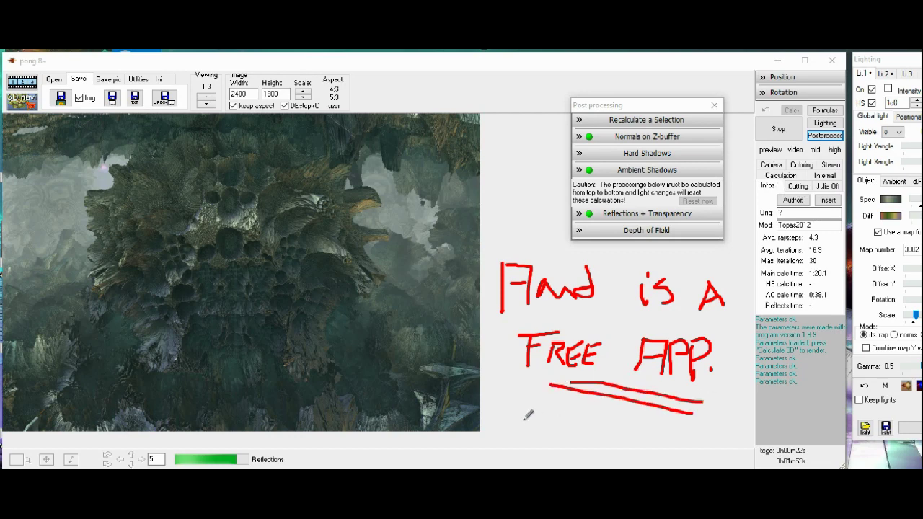
key("e")
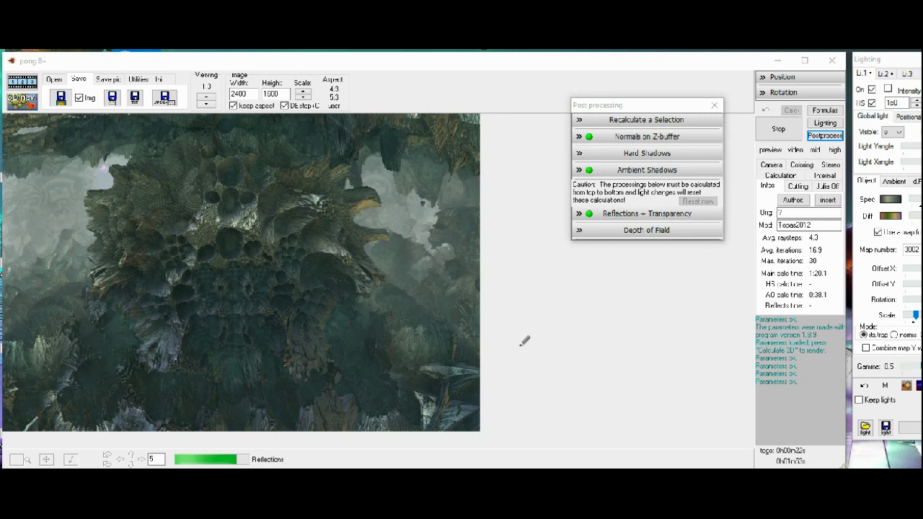
mouse_move(512, 272)
left_mouse_down()
mouse_move(494, 315)
mouse_move(526, 291)
mouse_move(539, 316)
mouse_move(560, 268)
mouse_move(569, 317)
left_mouse_up()
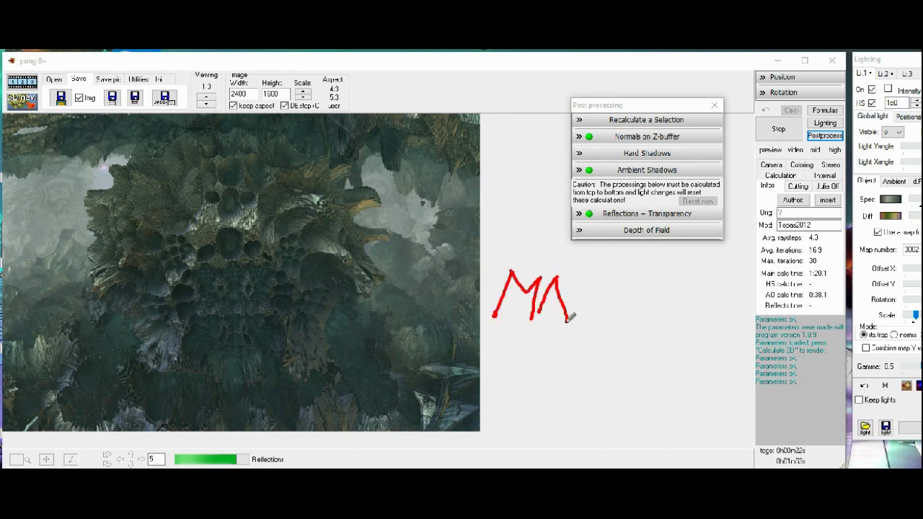
left_click_drag(573, 277, 571, 318)
mouse_move(574, 277)
left_mouse_down()
mouse_move(591, 314)
mouse_move(599, 274)
mouse_move(594, 336)
left_mouse_up()
left_click_drag(601, 281, 610, 321)
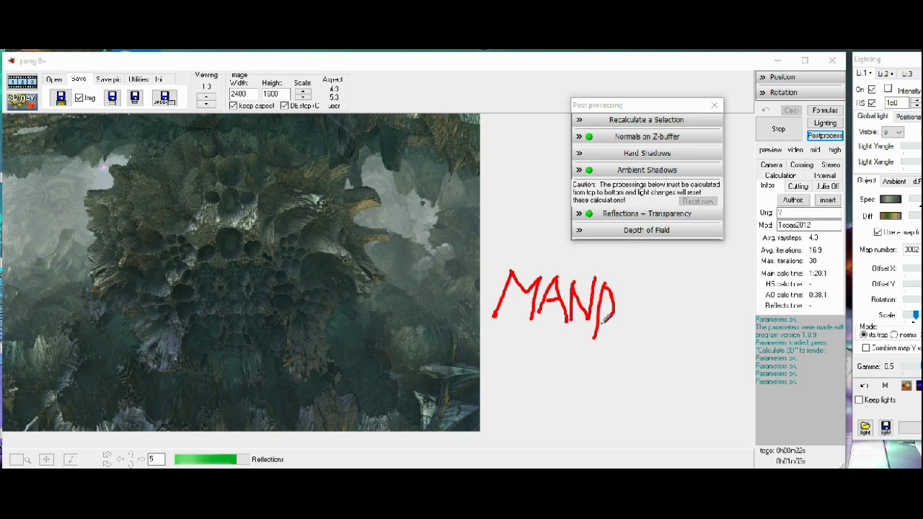
mouse_move(622, 287)
left_mouse_down()
mouse_move(638, 327)
mouse_move(647, 322)
left_mouse_up()
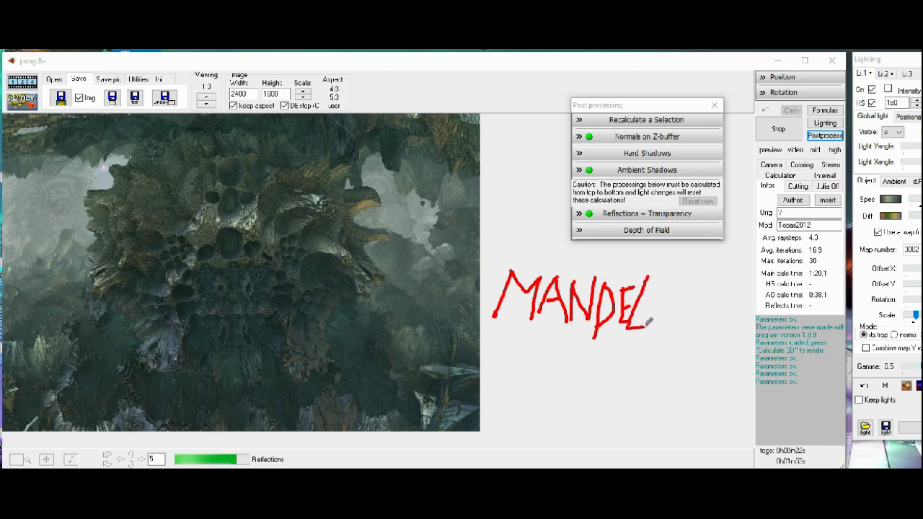
mouse_move(657, 286)
left_mouse_down()
mouse_move(649, 328)
mouse_move(667, 297)
mouse_move(672, 317)
mouse_move(648, 326)
left_mouse_up()
mouse_move(672, 297)
left_mouse_down()
mouse_move(680, 333)
mouse_move(685, 298)
mouse_move(704, 334)
left_mouse_up()
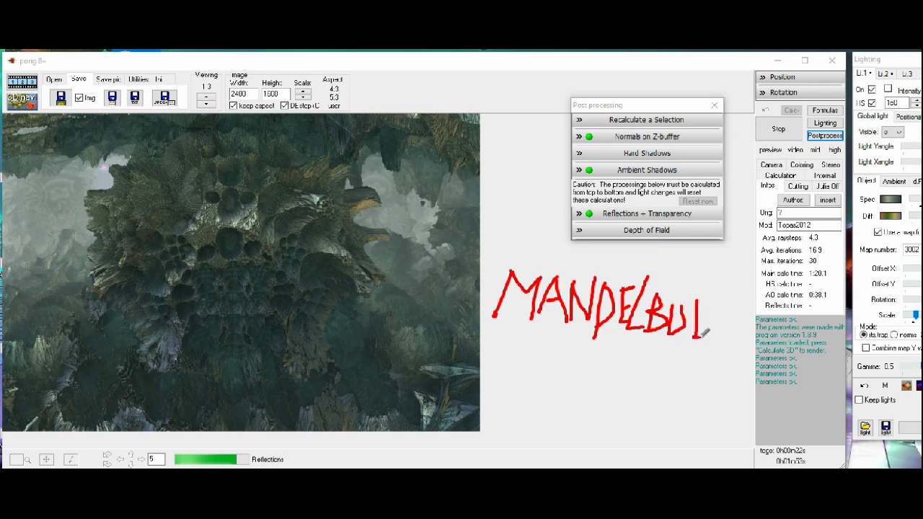
mouse_move(714, 301)
left_mouse_down()
mouse_move(715, 339)
mouse_move(730, 304)
mouse_move(734, 323)
mouse_move(712, 340)
left_mouse_up()
mouse_move(516, 364)
left_mouse_down()
mouse_move(559, 381)
mouse_move(532, 411)
left_mouse_up()
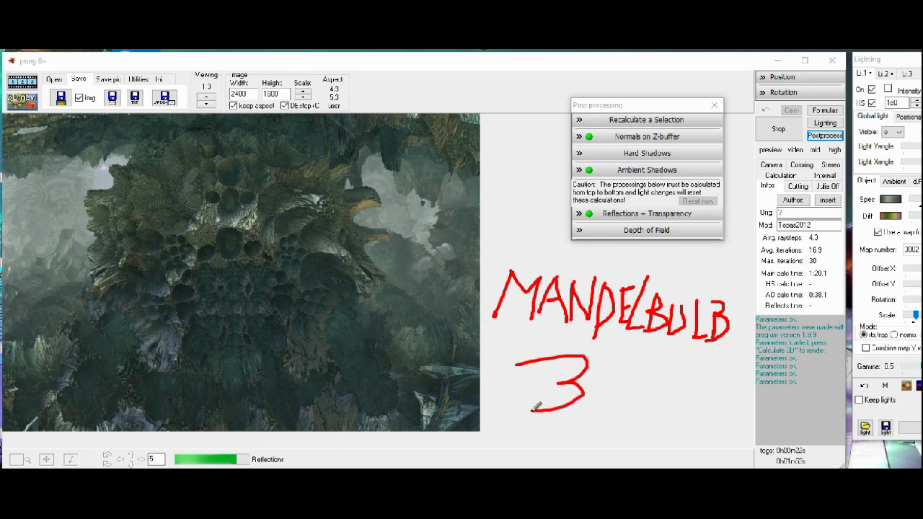
mouse_move(614, 353)
left_mouse_down()
mouse_move(601, 412)
mouse_move(623, 357)
mouse_move(597, 420)
left_mouse_up()
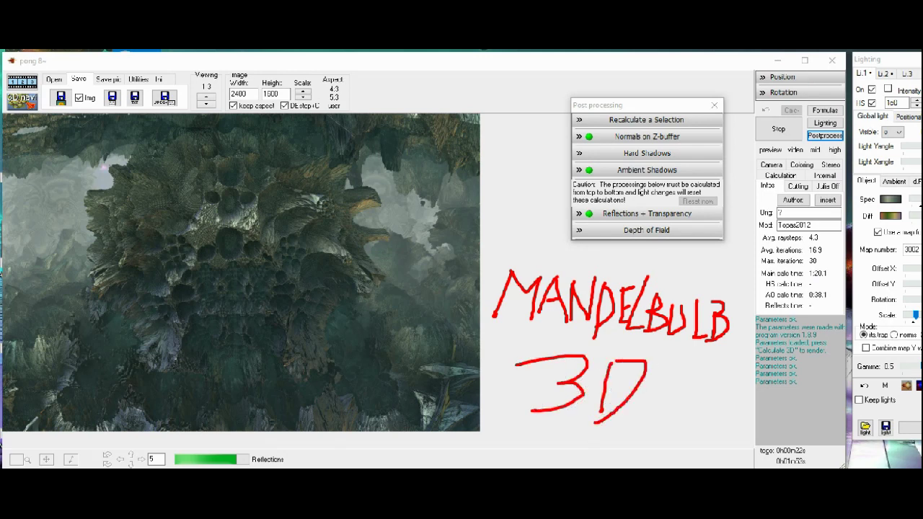
key("e")
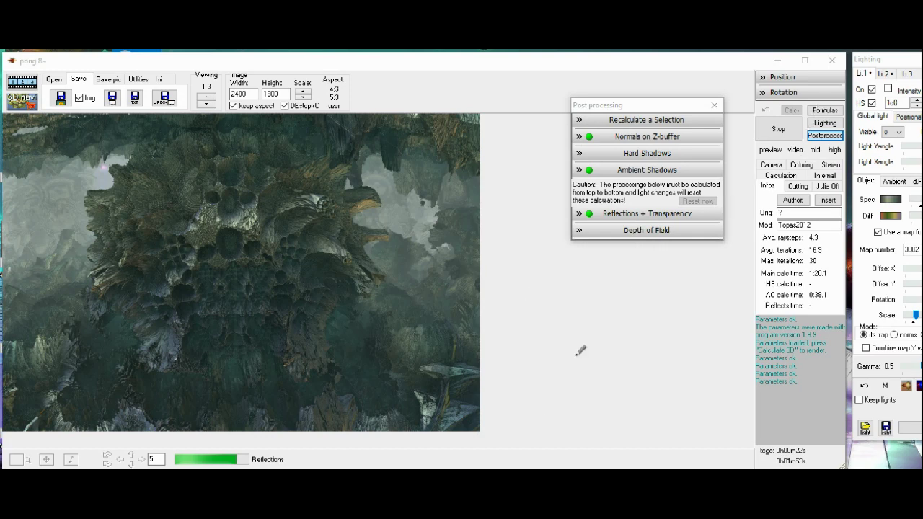
mouse_move(539, 284)
left_mouse_down()
mouse_move(536, 311)
mouse_move(542, 275)
mouse_move(552, 302)
mouse_move(612, 313)
mouse_move(620, 287)
mouse_move(624, 319)
mouse_move(646, 320)
mouse_move(674, 314)
mouse_move(683, 287)
mouse_move(690, 310)
mouse_move(666, 329)
left_mouse_up()
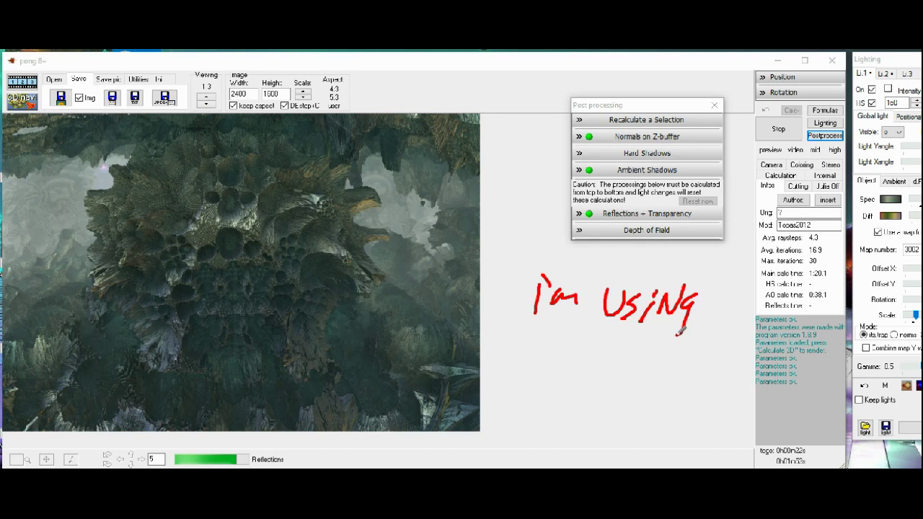
mouse_move(517, 347)
left_mouse_down()
mouse_move(537, 357)
mouse_move(529, 383)
mouse_move(515, 382)
left_mouse_up()
left_click_drag(568, 349, 565, 385)
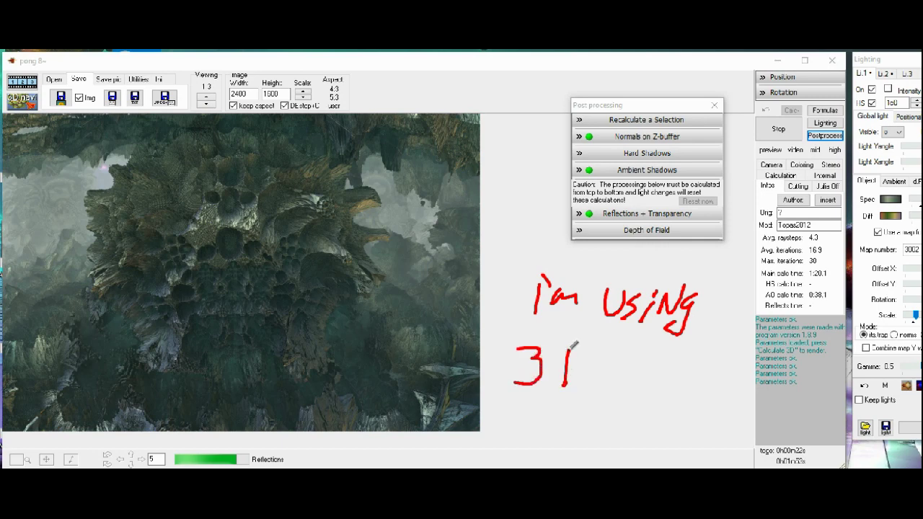
left_click_drag(567, 351, 591, 348)
mouse_move(565, 366)
left_mouse_down()
mouse_move(592, 378)
mouse_move(601, 365)
mouse_move(620, 376)
mouse_move(629, 357)
mouse_move(664, 380)
mouse_move(674, 354)
mouse_move(675, 383)
mouse_move(688, 382)
mouse_move(694, 354)
mouse_move(697, 373)
mouse_move(708, 375)
mouse_move(701, 390)
mouse_move(611, 407)
mouse_move(577, 393)
left_mouse_up()
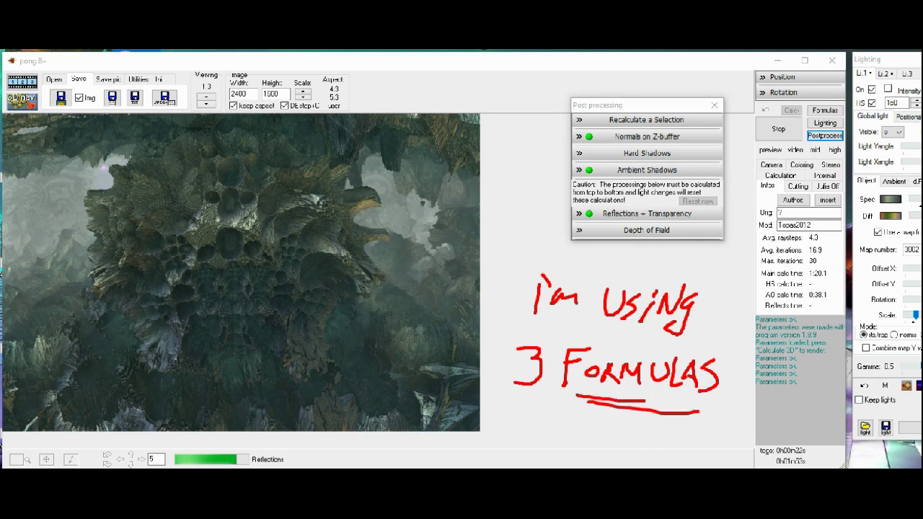
key("e")
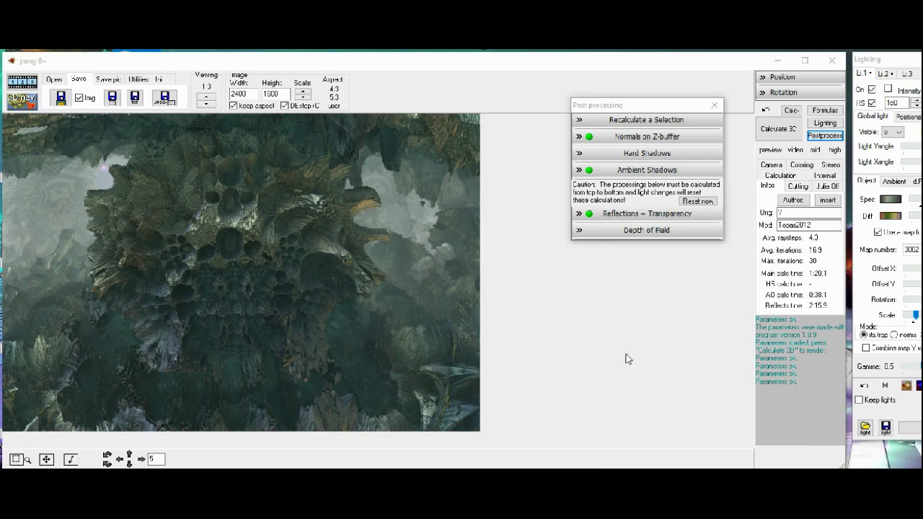
Show the Formulas window beside the image and review the three active formulas, from _AmazingBox in slot 1 to _AbsY in slot 3
left_click(825, 110)
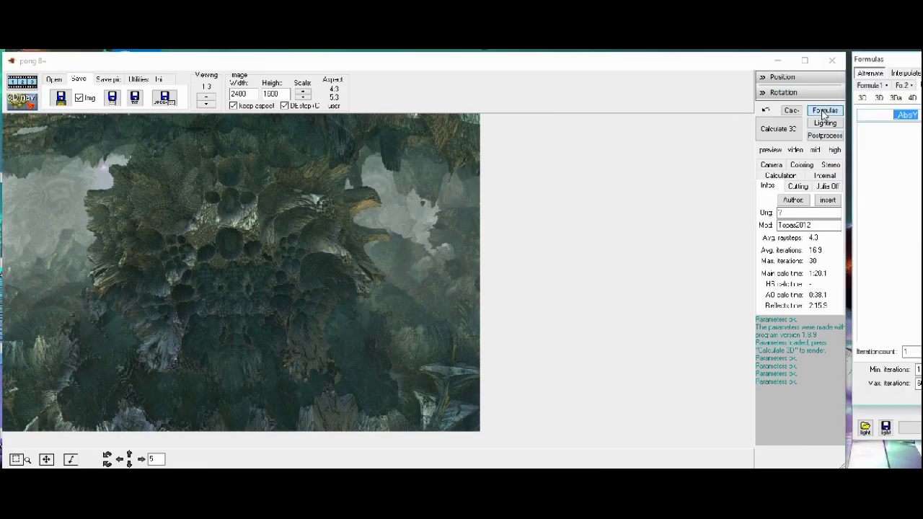
left_click_drag(862, 67, 530, 149)
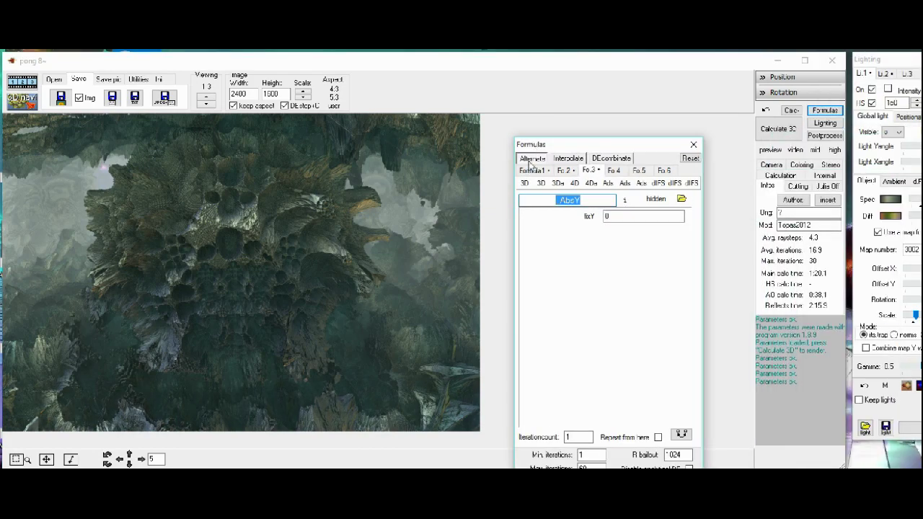
left_click_drag(537, 201, 625, 201)
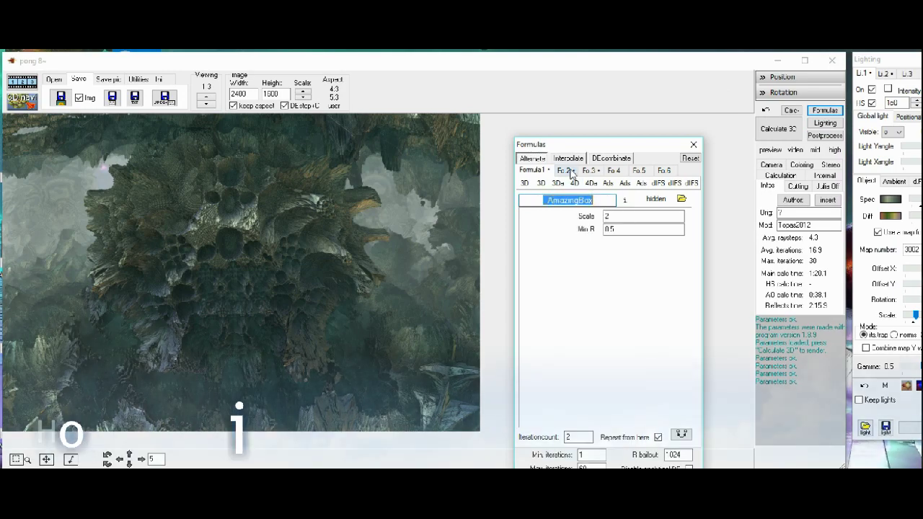
left_click(568, 172)
left_click(588, 170)
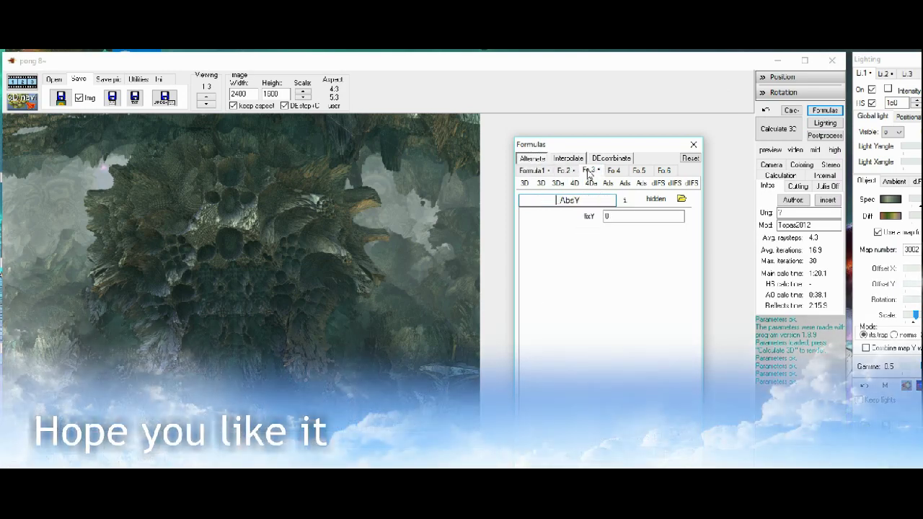
left_click_drag(546, 201, 585, 200)
Check formula slots 4 to 6 and the escapetime 3D formula lists, and return to the _AmazingBox formula with its full settings in view
left_click(614, 172)
left_click(639, 172)
left_click(665, 173)
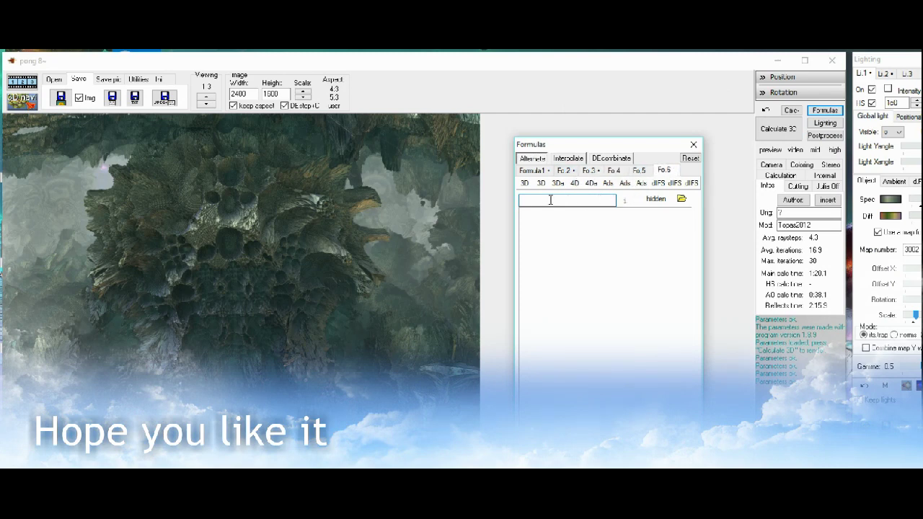
left_click(525, 183)
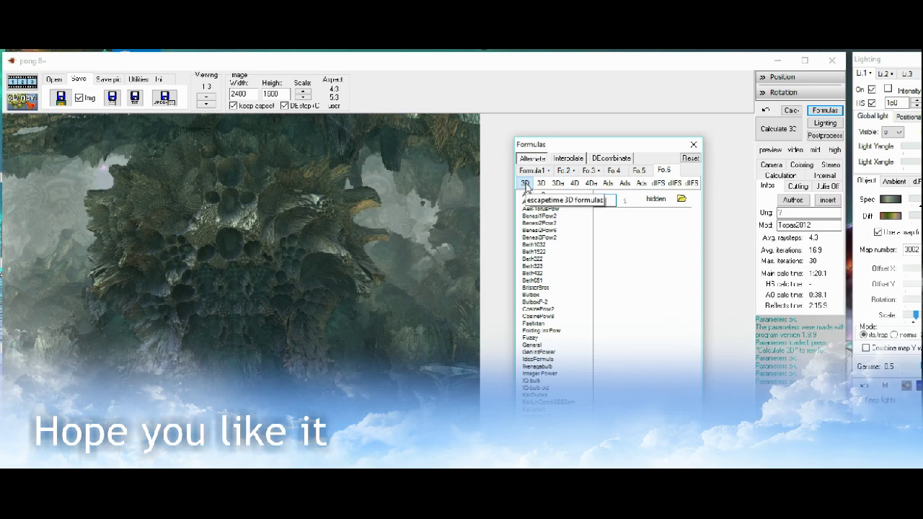
left_click(542, 184)
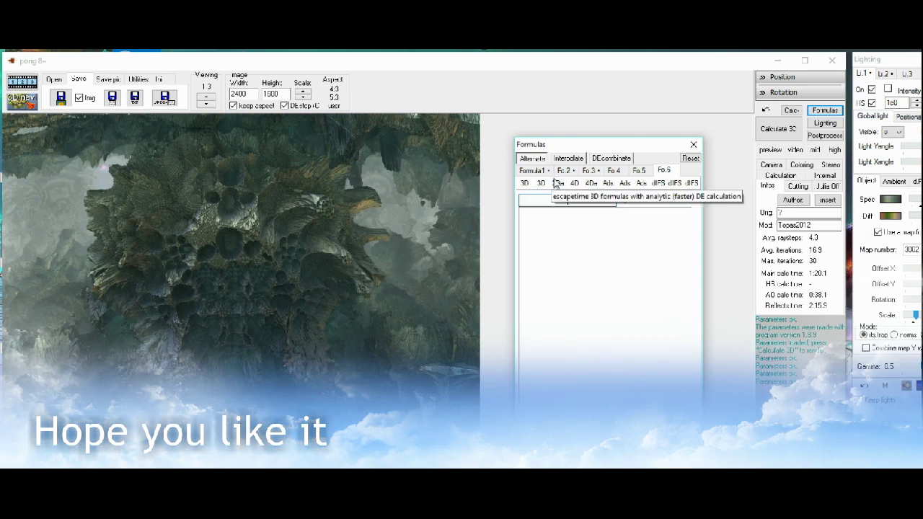
left_click(537, 170)
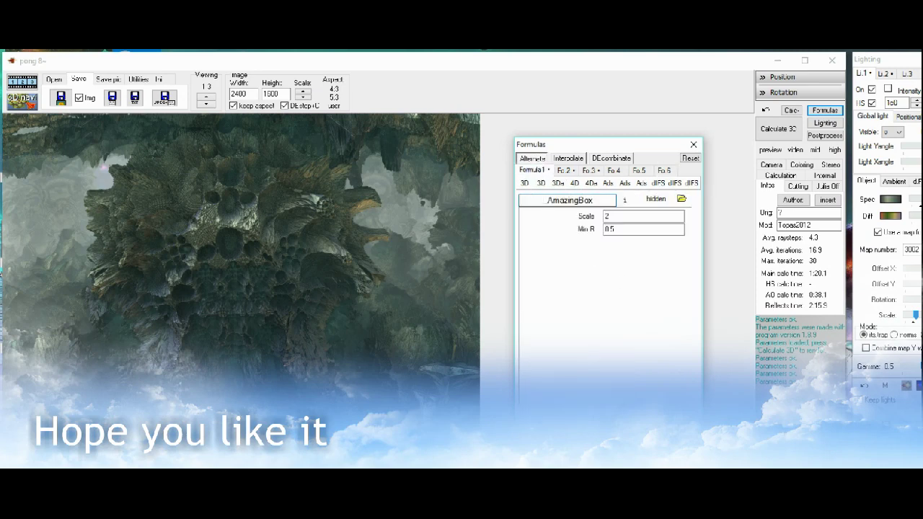
left_click_drag(585, 146, 586, 94)
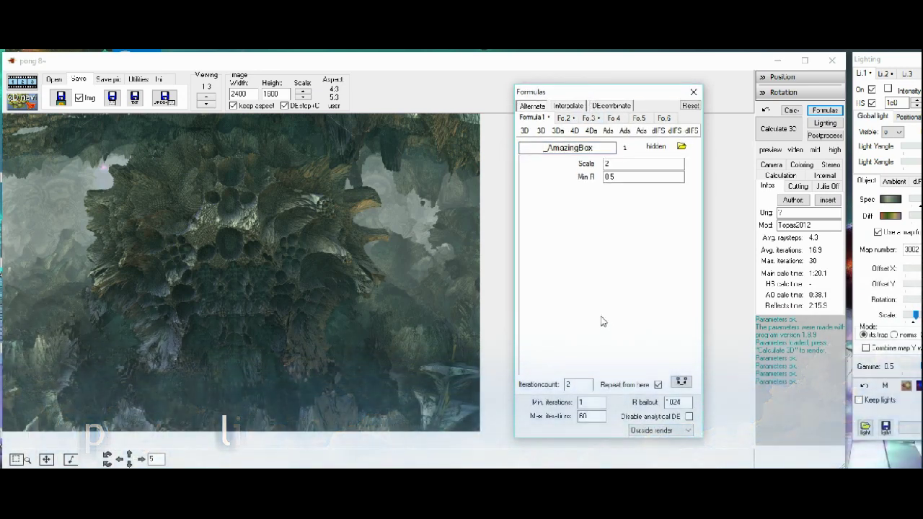
Maximize the main window and inspect the finished render at viewing scales 1:2 and 1:1, ending at 1:2
left_click(803, 62)
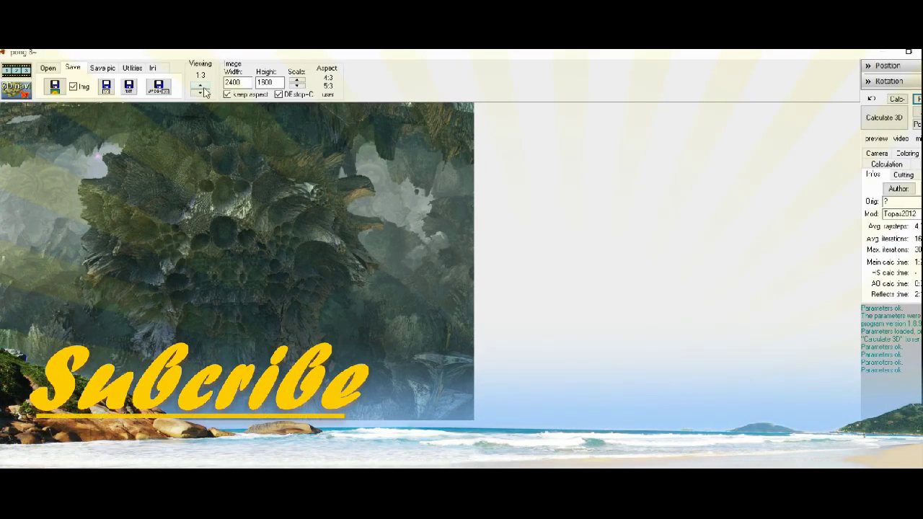
left_click(201, 85)
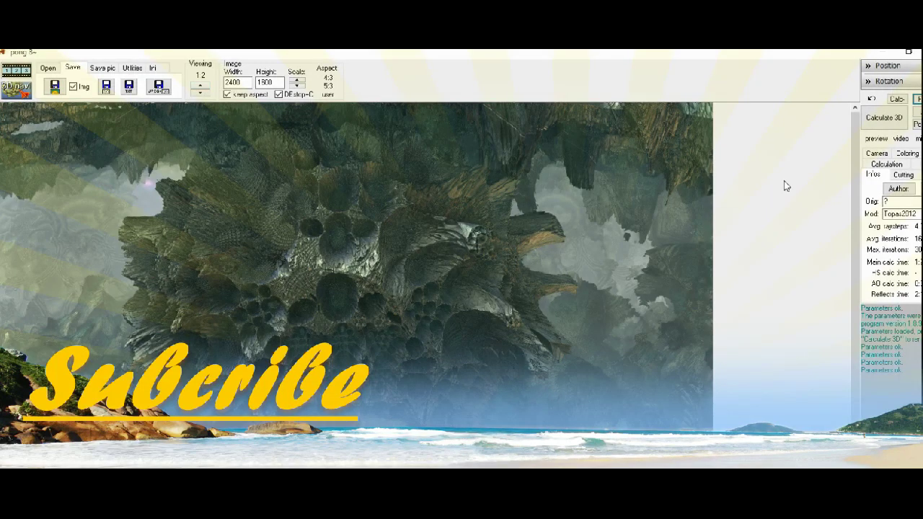
left_click_drag(855, 163, 834, 265)
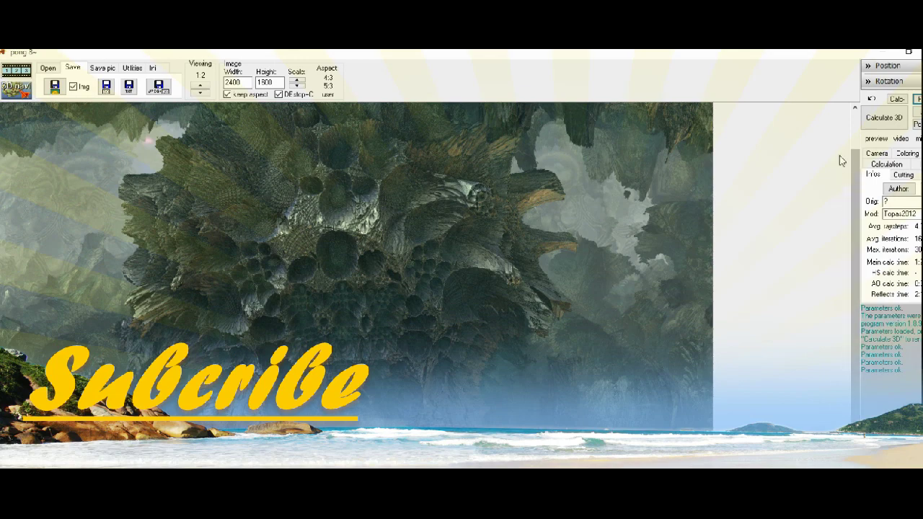
left_click_drag(856, 168, 856, 122)
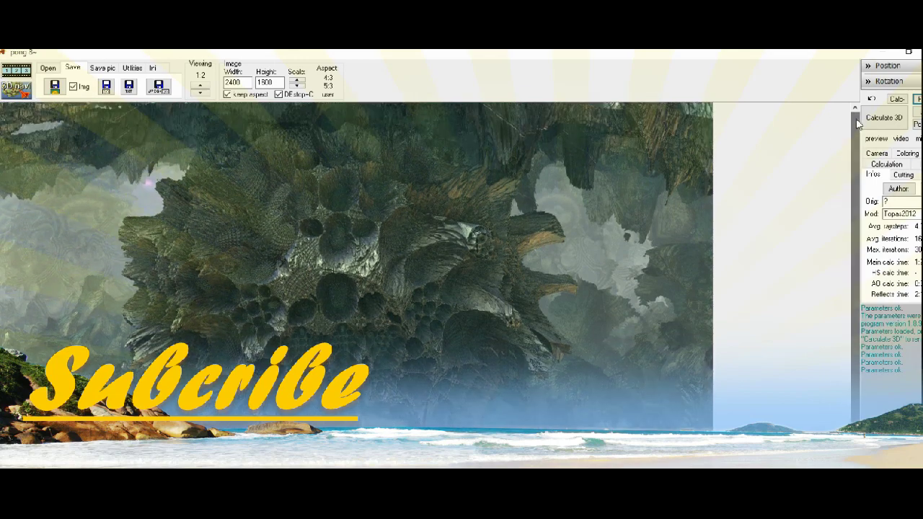
left_click(202, 92)
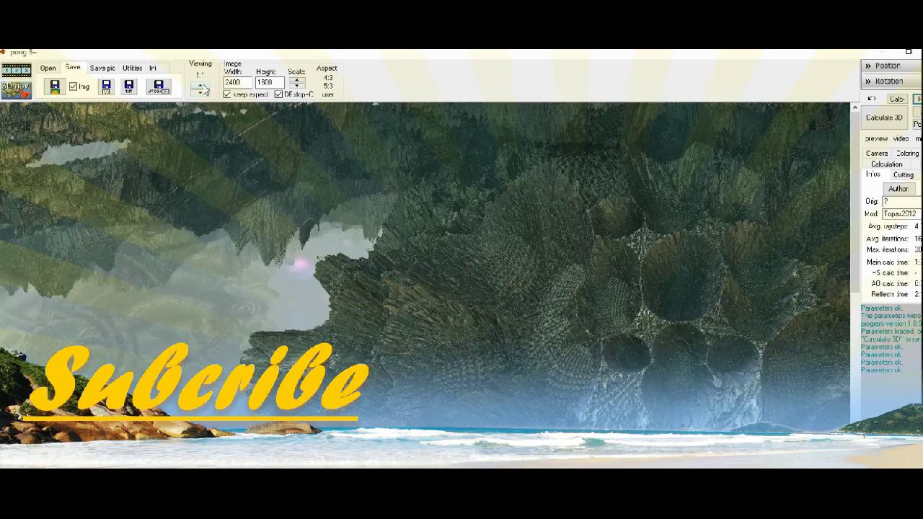
left_click_drag(854, 195, 824, 228)
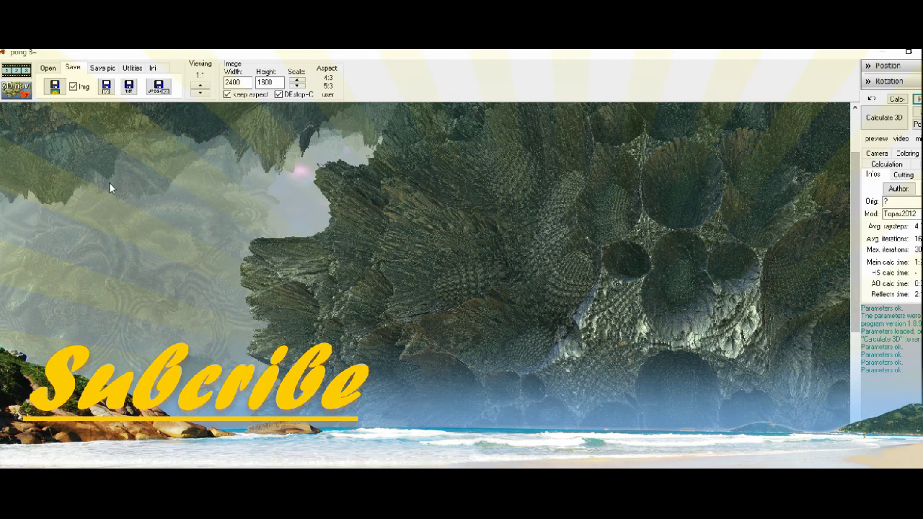
left_click(200, 95)
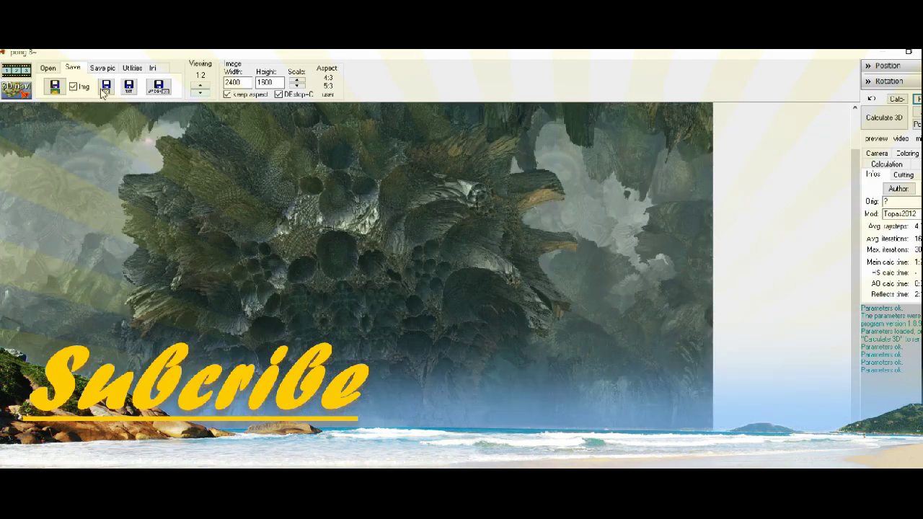
Save the rendered picture as a JPEG image in the "more mb3d" folder, entering "test for v" as the file name
left_click(112, 68)
left_click(71, 90)
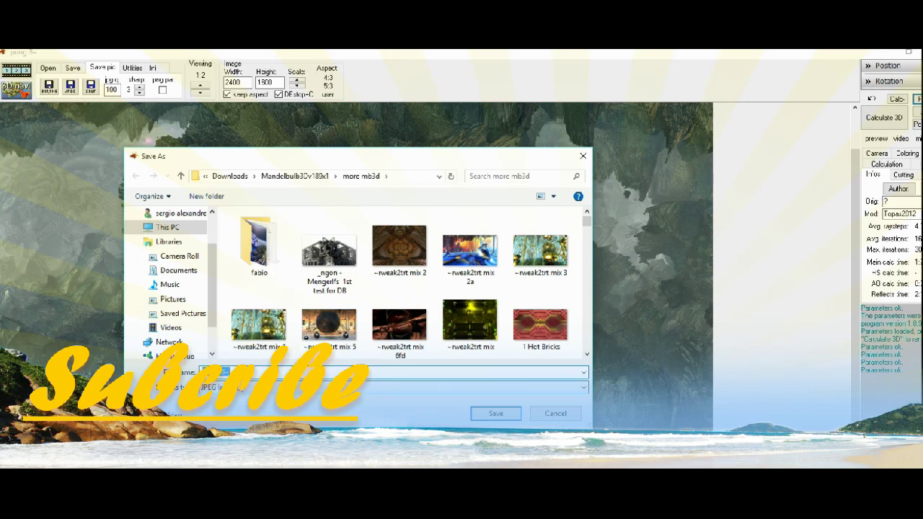
type("123")
type("test for v")
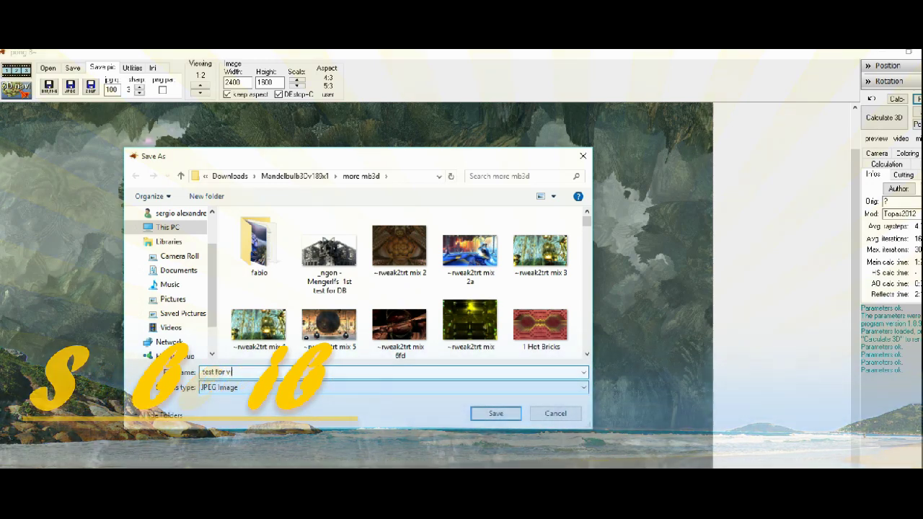